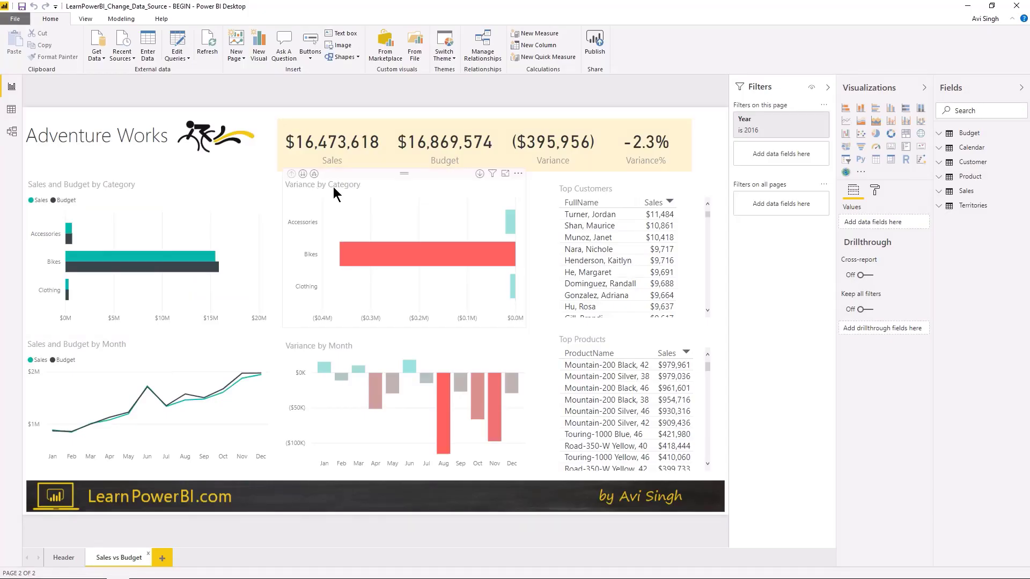
Step: Collapse the report's side panes and launch the query editor via Edit Queries
click(827, 89)
click(925, 90)
click(1023, 91)
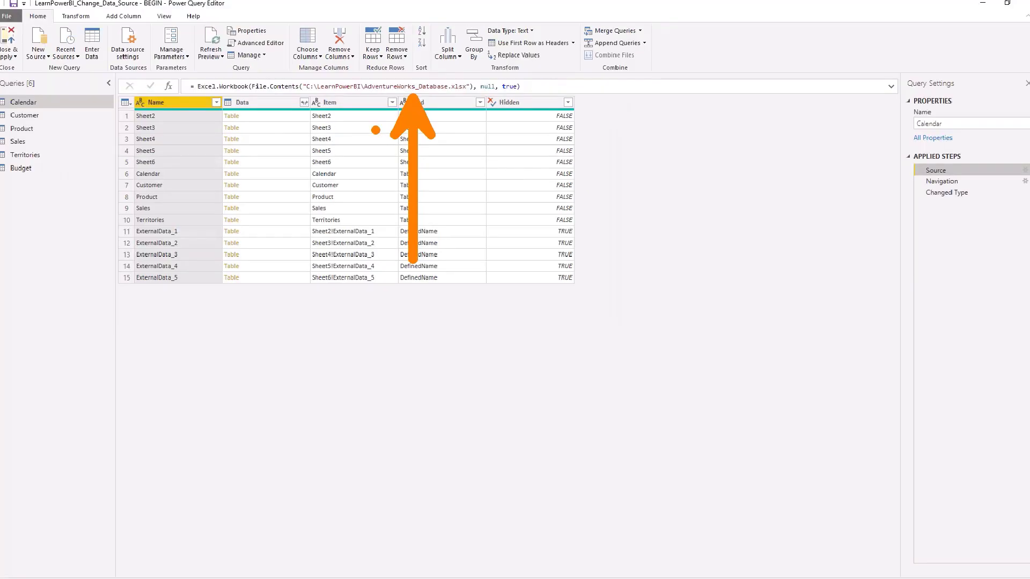
Step: View the Query Dependencies diagram, close it and return to the editor's Home commands
click(168, 19)
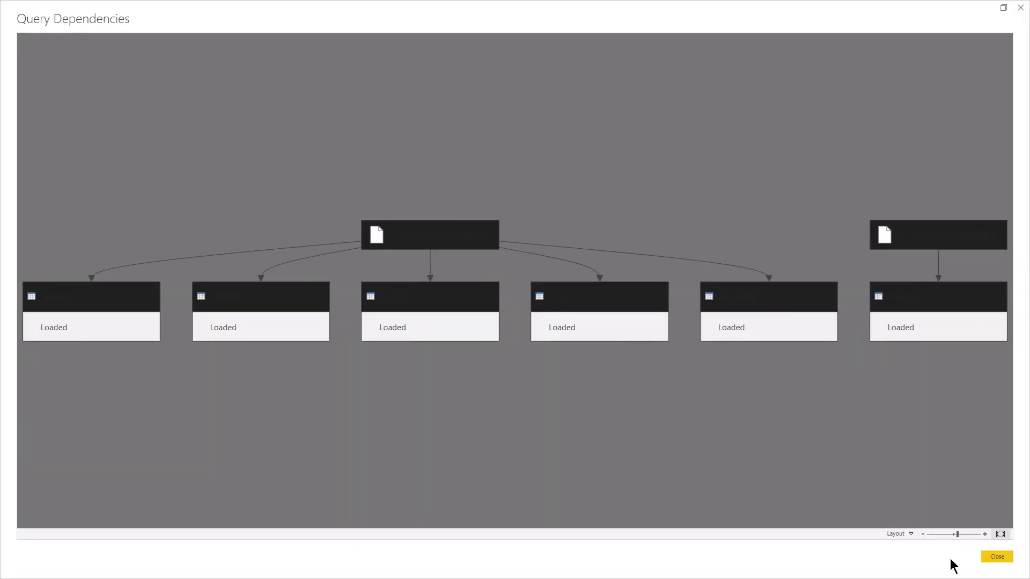
click(1004, 558)
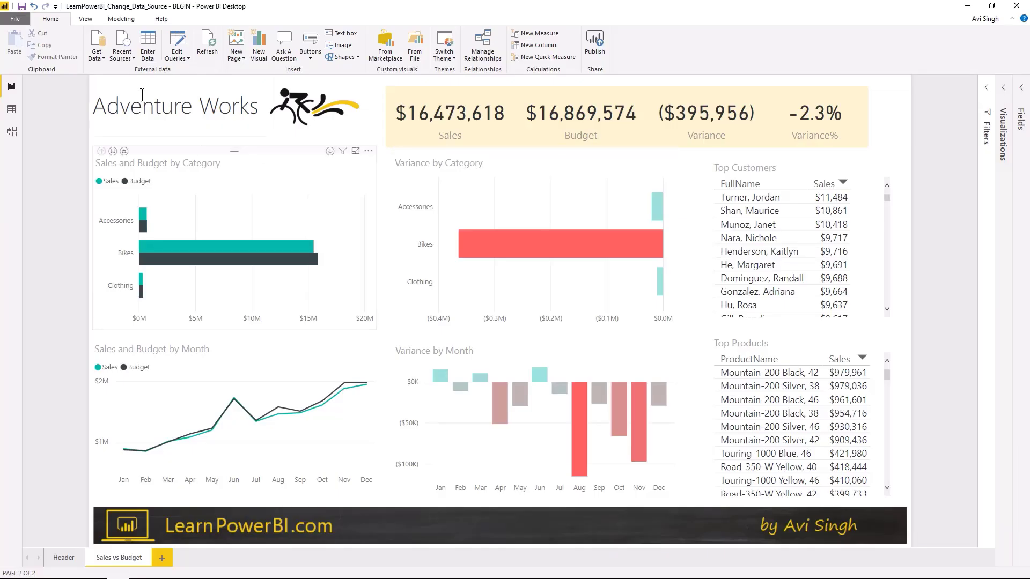
click(177, 45)
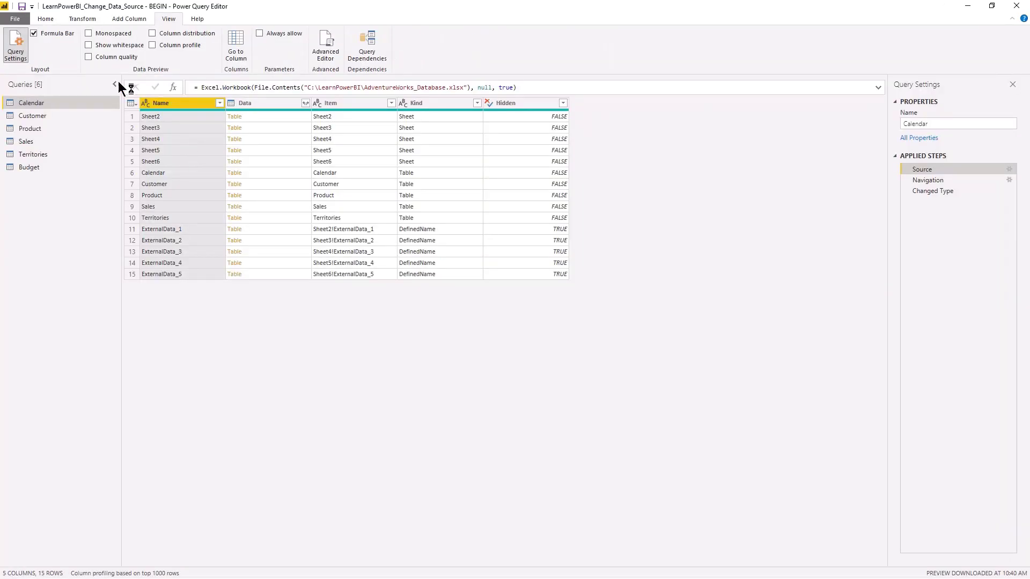
click(46, 19)
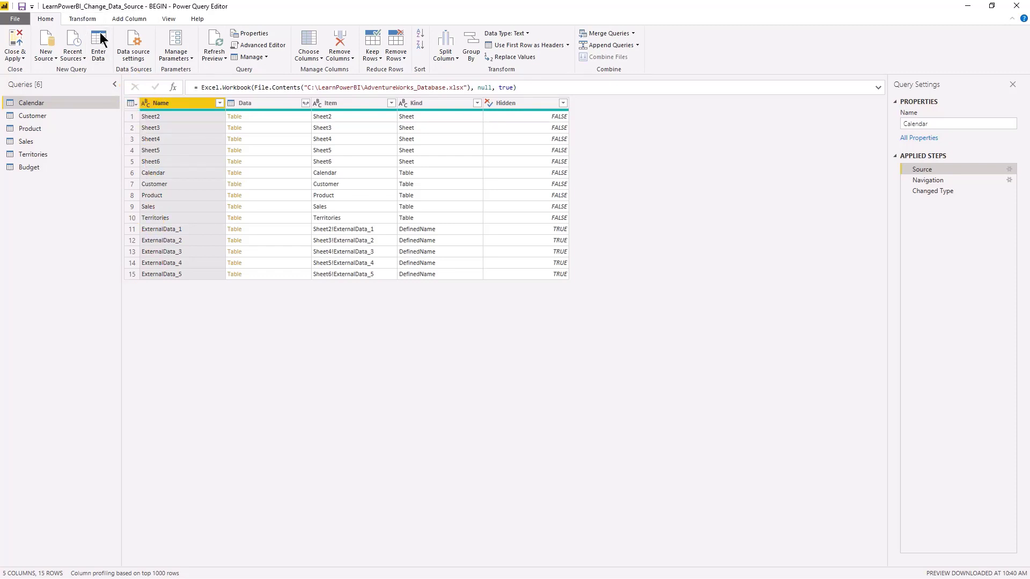
click(132, 49)
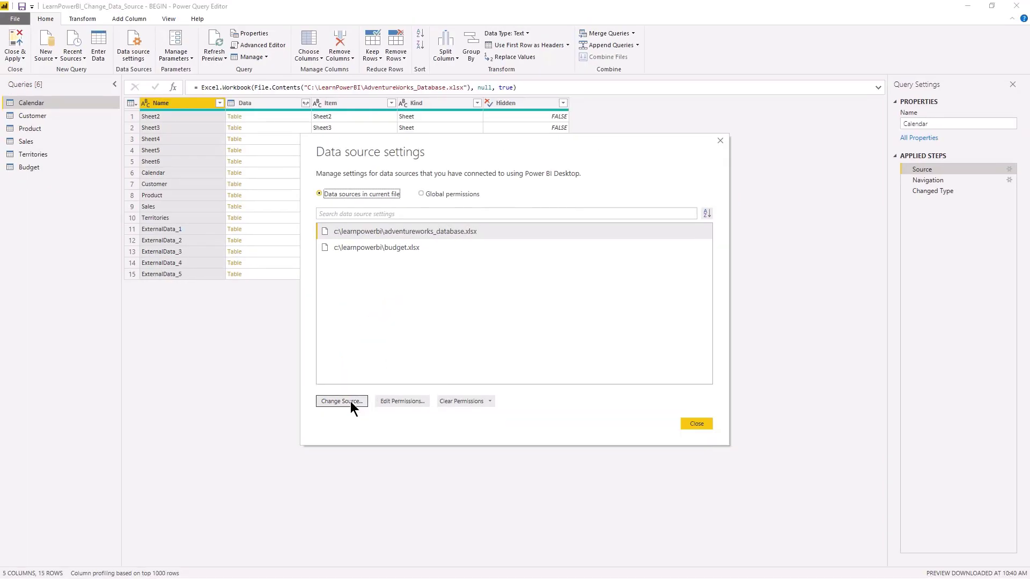
click(350, 402)
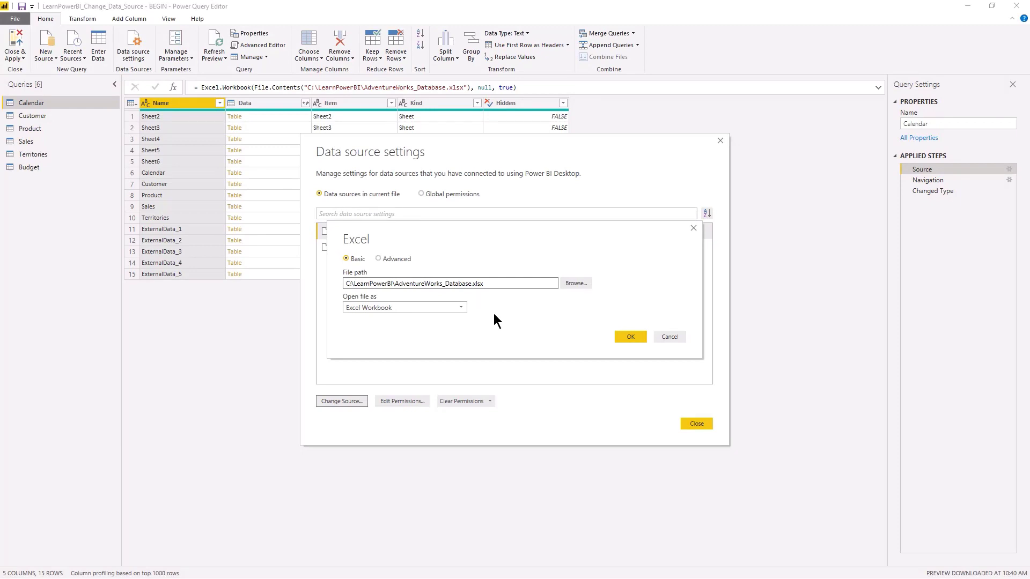
click(673, 339)
click(696, 425)
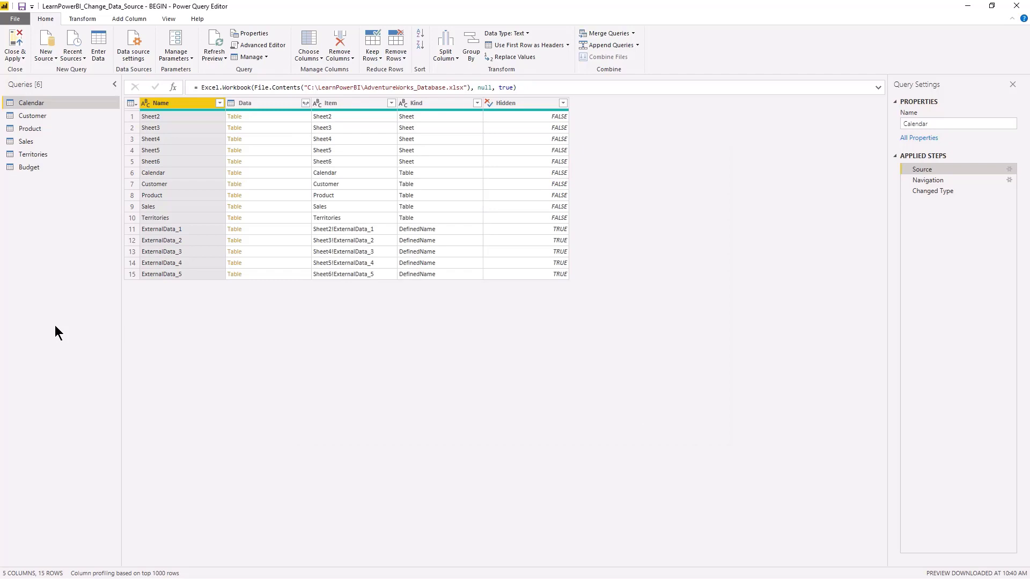
Step: Select the Sales query in the floated query editor so its data is shown
double_click(270, 12)
mouse_move(652, 260)
mouse_down()
mouse_move(544, 272)
mouse_move(454, 166)
mouse_up()
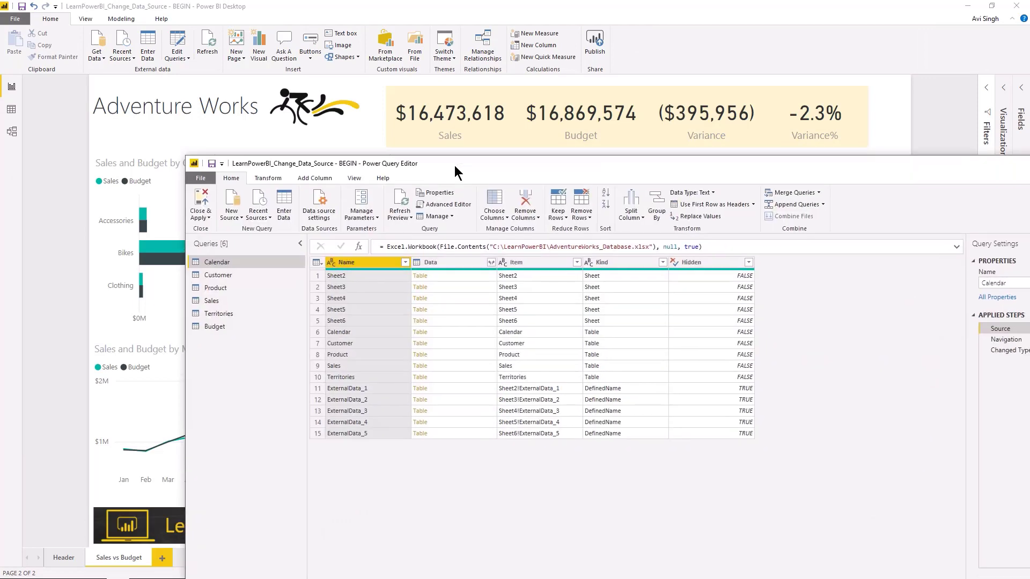
double_click(455, 165)
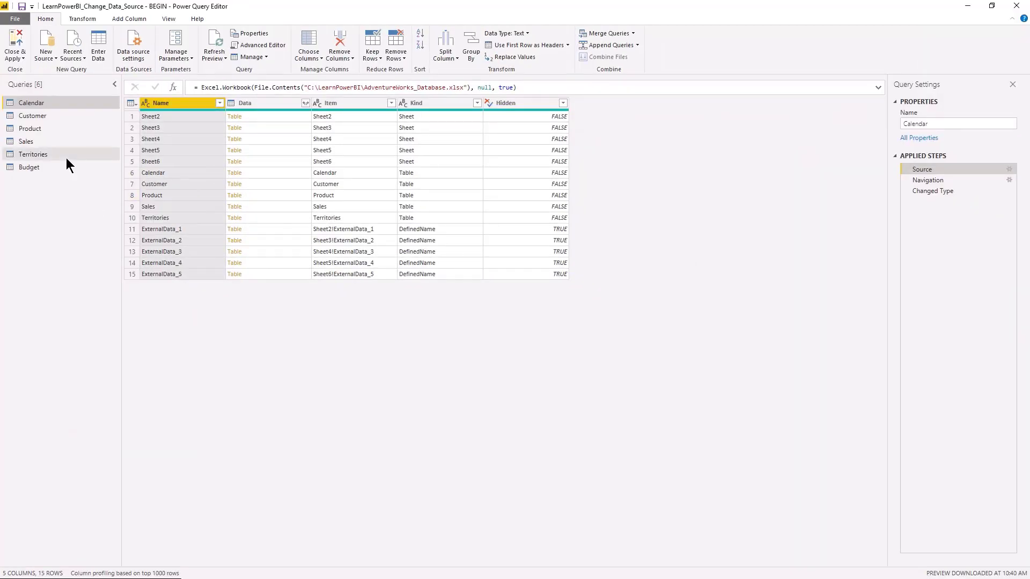
click(26, 140)
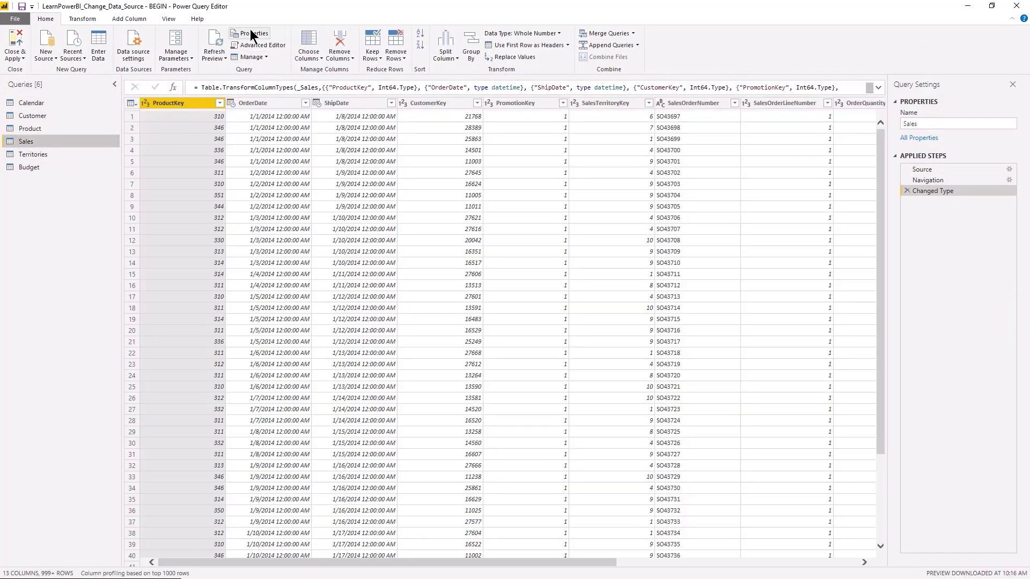
mouse_move(279, 14)
mouse_down()
mouse_move(508, 250)
mouse_move(585, 350)
mouse_up()
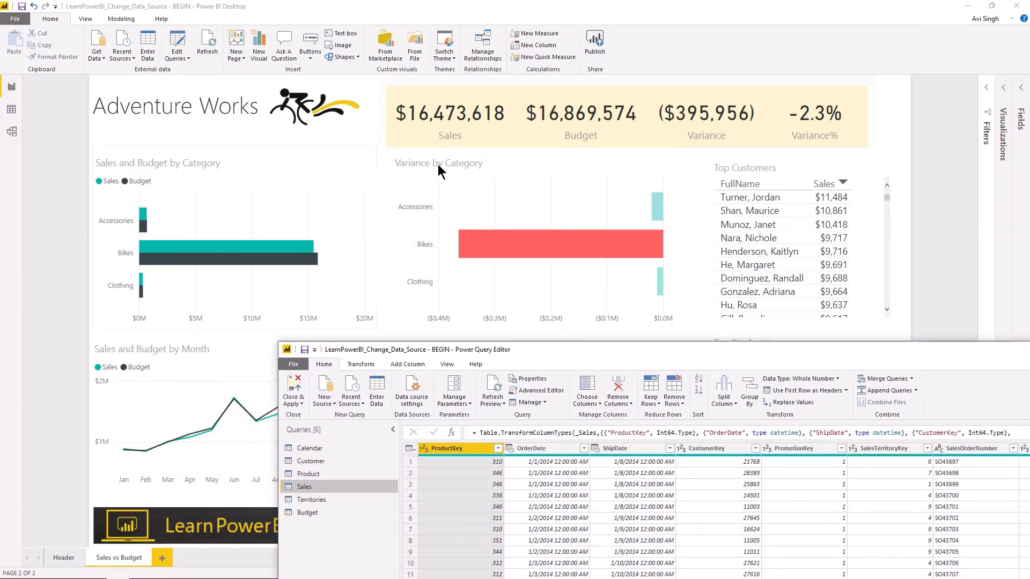
Step: Check the Sales table's fields in the report's Fields pane, then maximize the editor again
click(1002, 98)
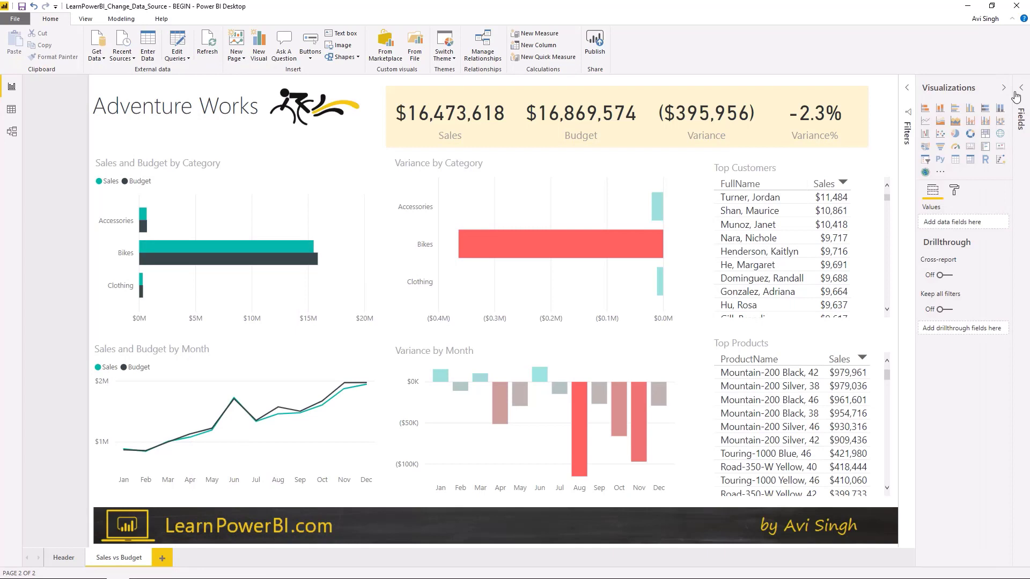
click(1022, 89)
click(925, 101)
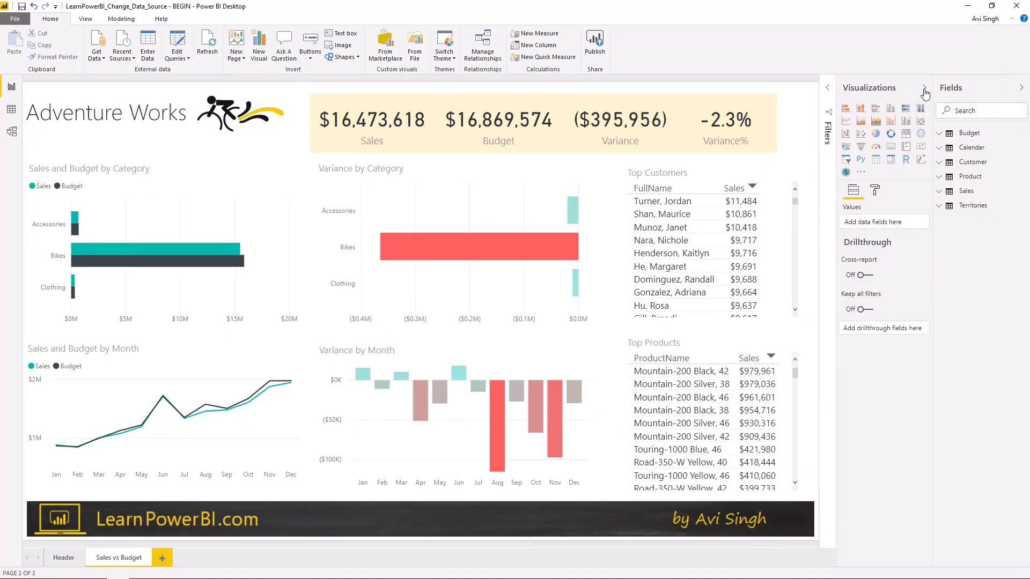
click(939, 191)
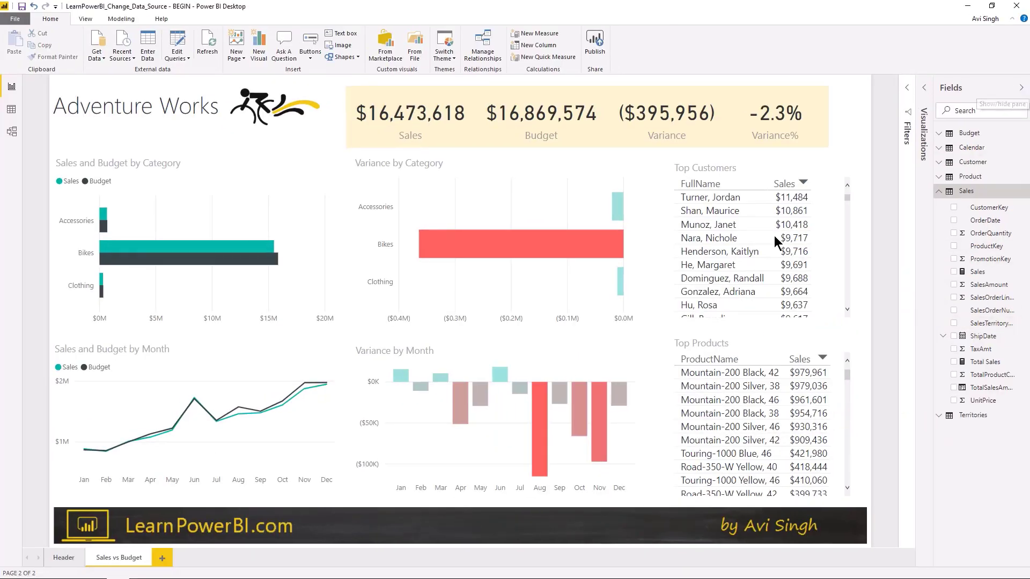
click(1020, 87)
mouse_move(480, 272)
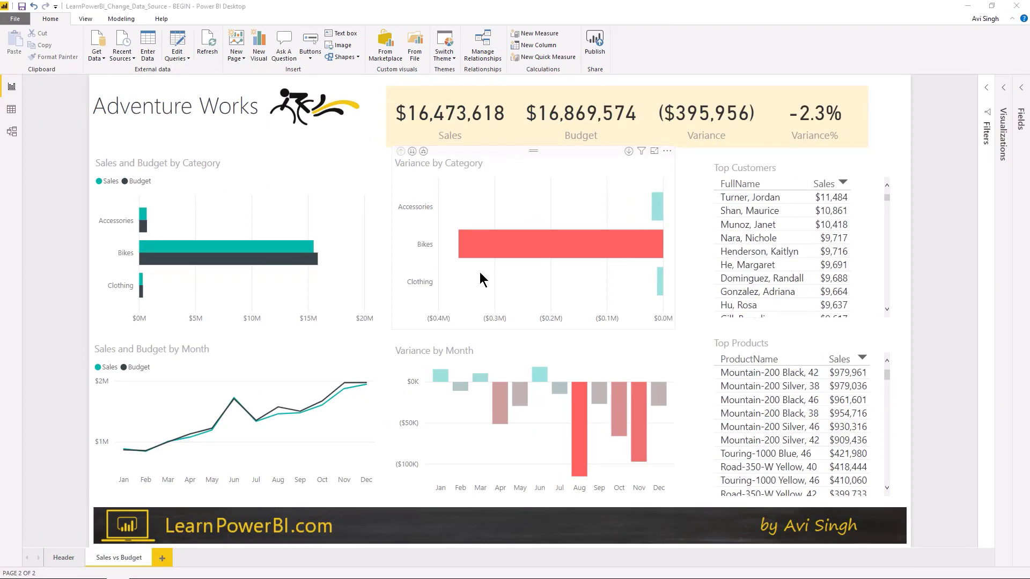
key(alt+Tab)
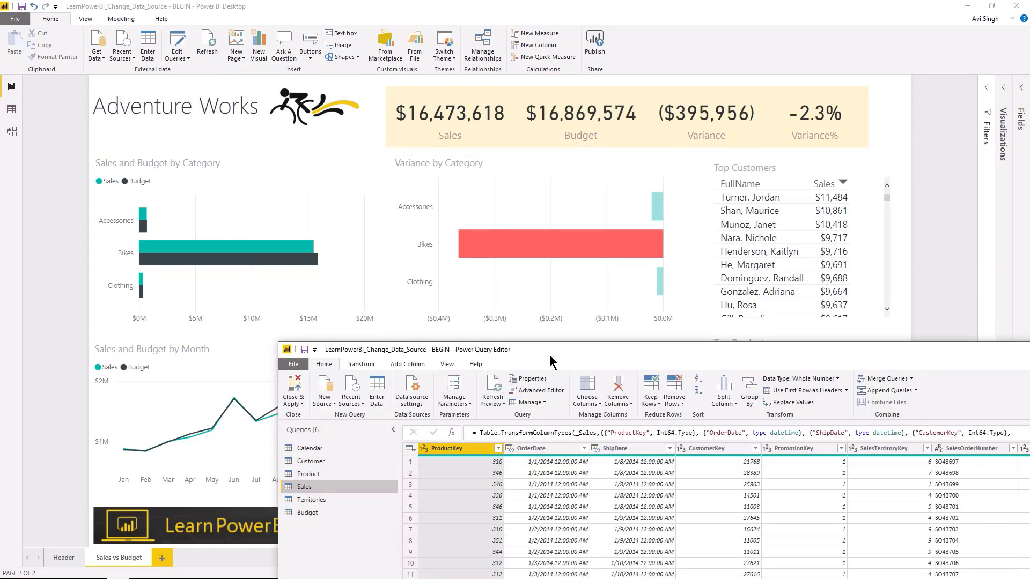
double_click(552, 354)
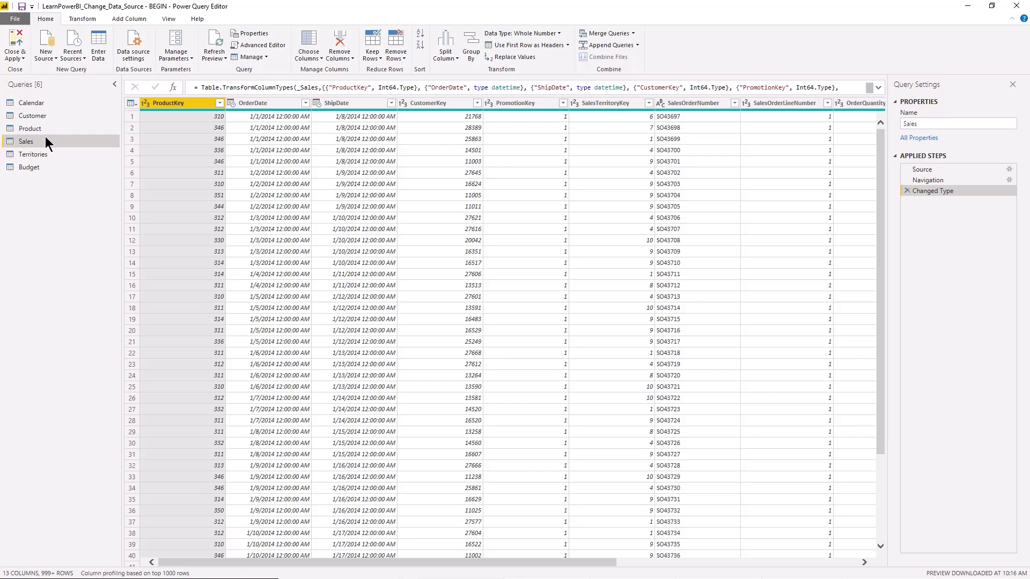
click(45, 58)
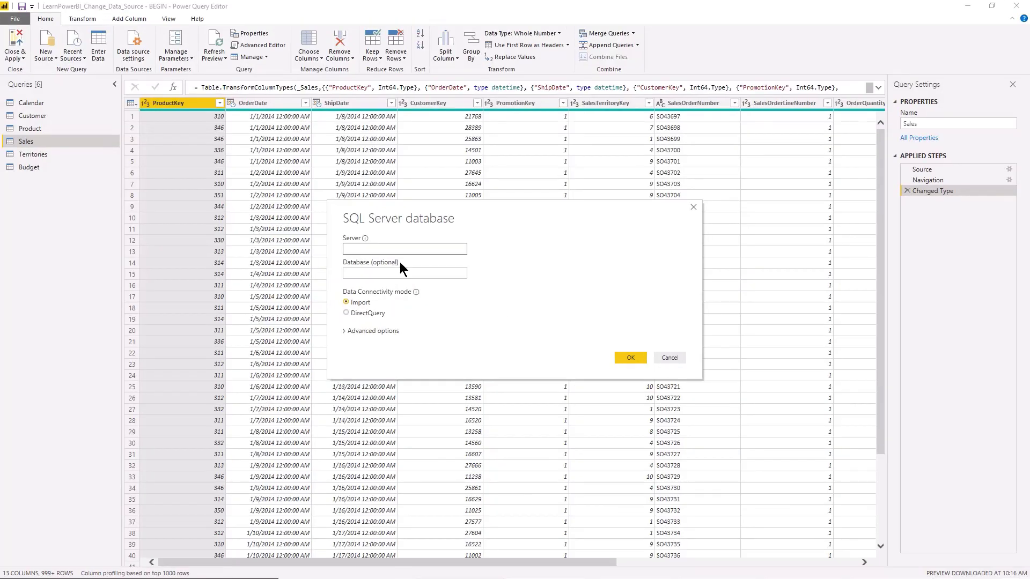
text(.)
click(622, 356)
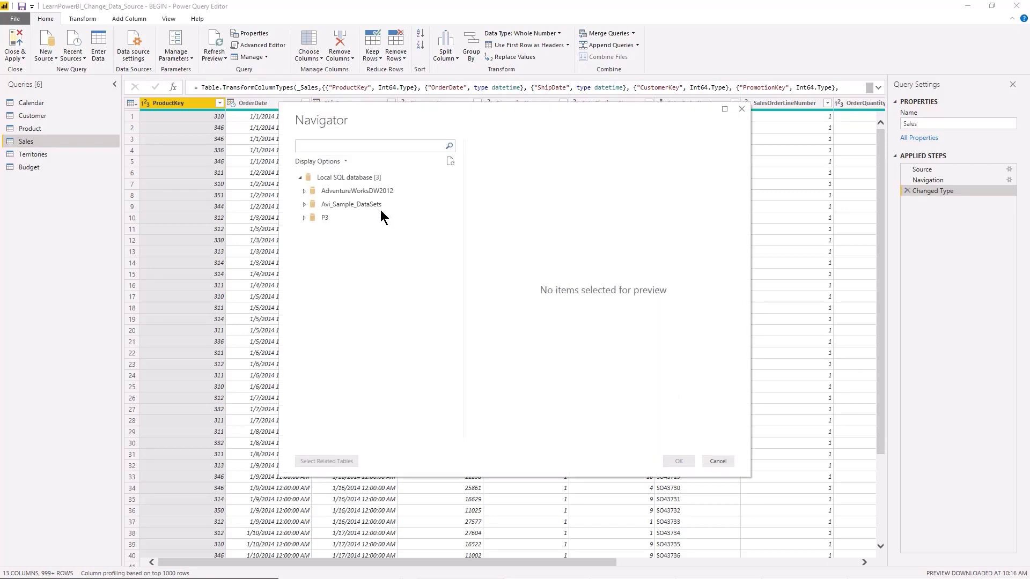
click(305, 218)
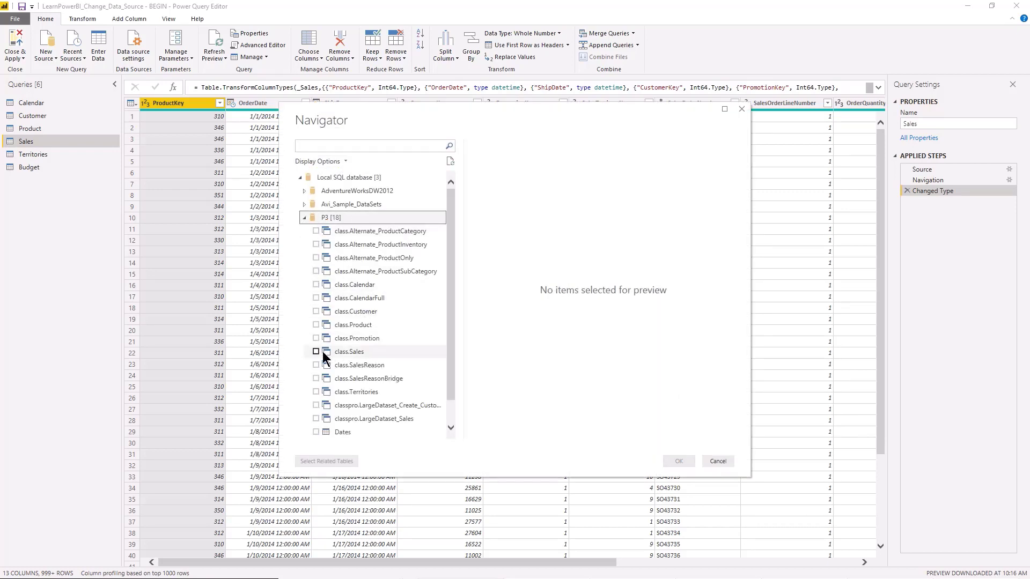
click(316, 351)
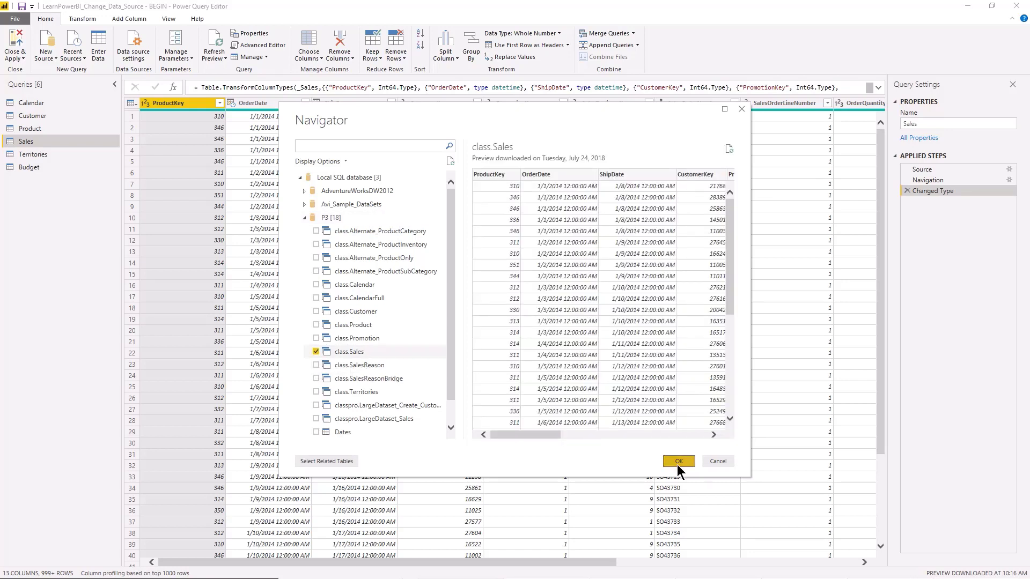
click(676, 462)
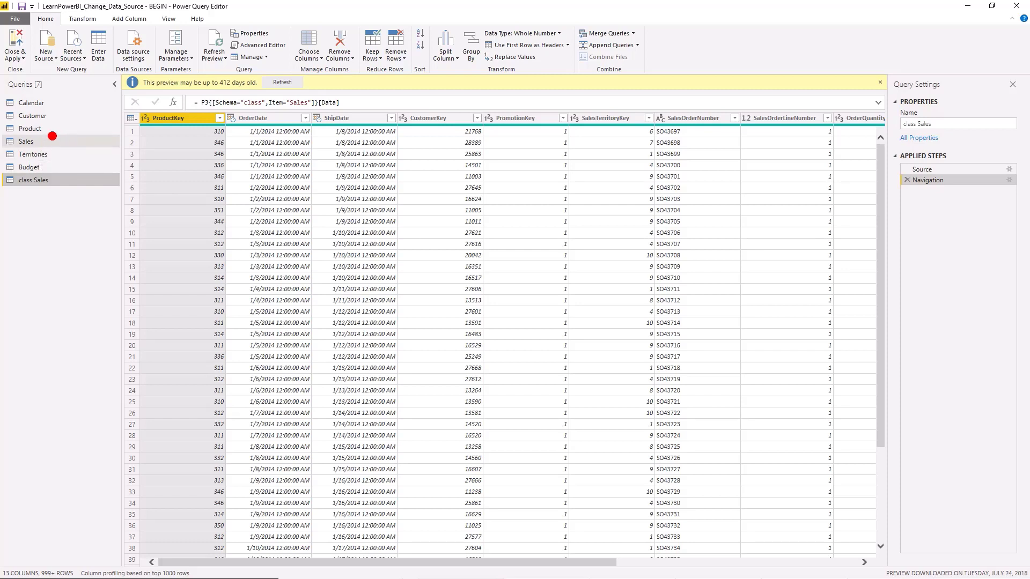
Step: Delete the original Sales query from the Queries pane and confirm
mouse_move(52, 135)
mouse_down()
mouse_move(206, 120)
mouse_move(157, 165)
mouse_move(223, 173)
mouse_up()
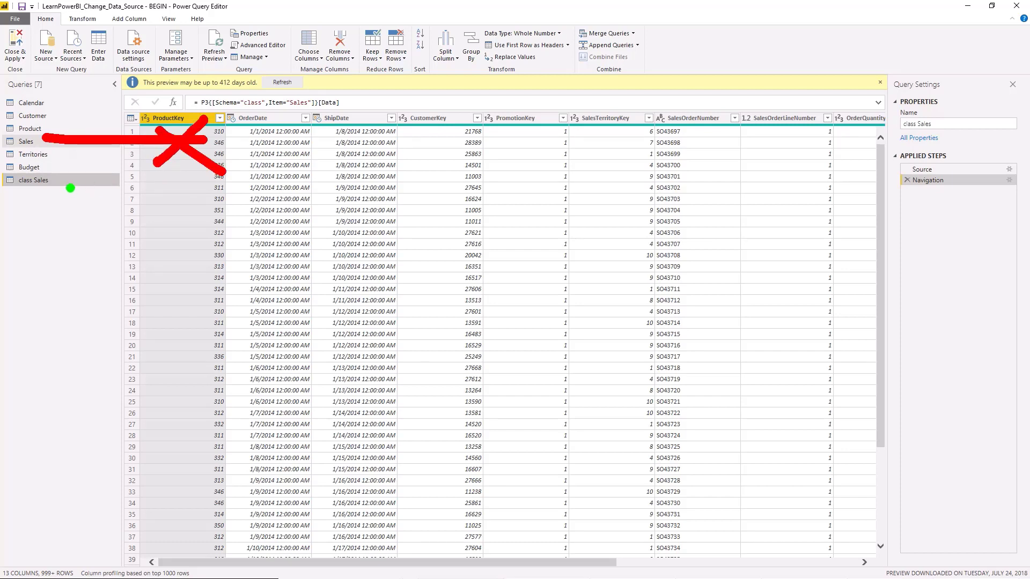
drag(70, 189, 113, 157)
key(Escape)
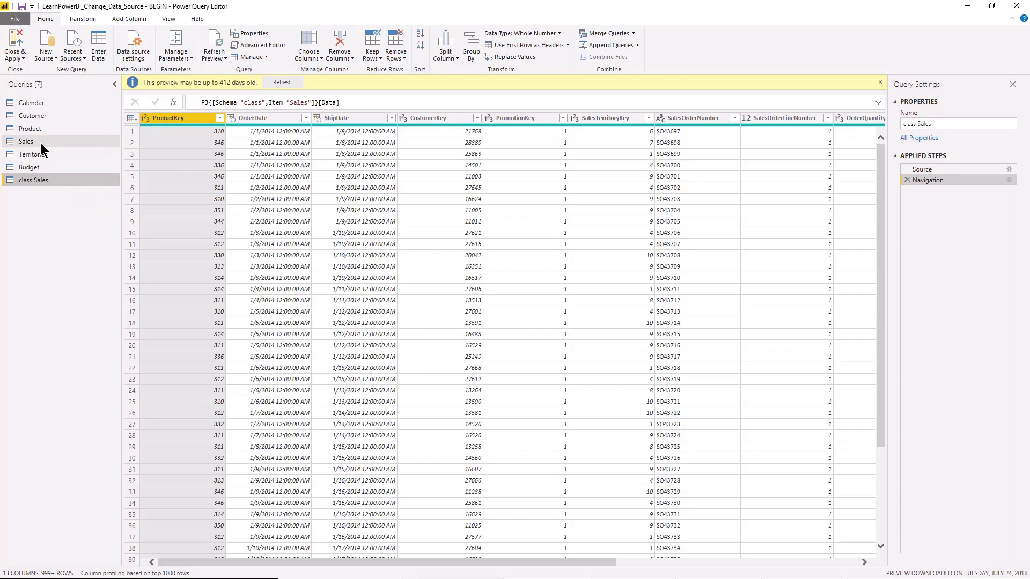
click(40, 143)
right_click(40, 142)
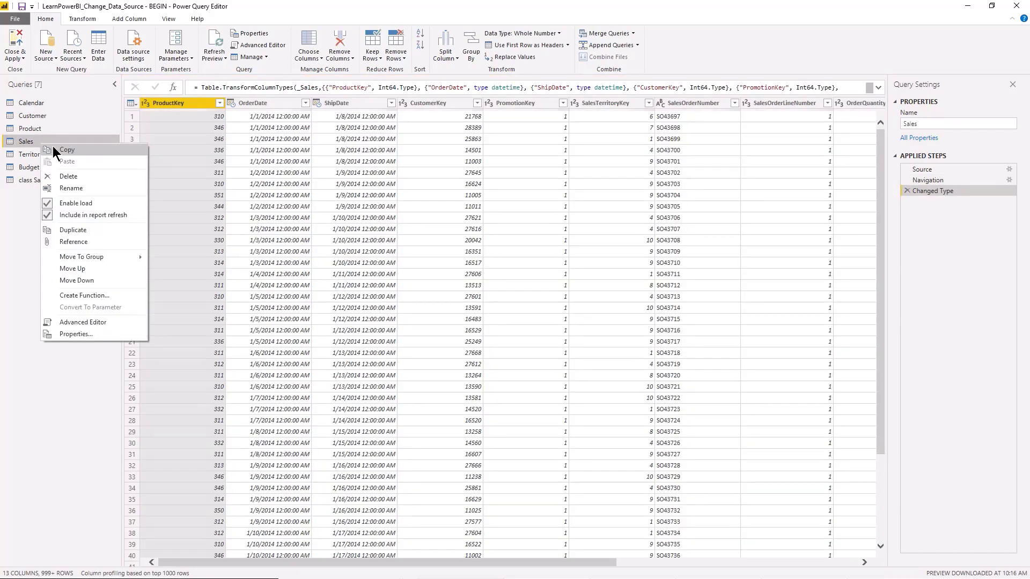
click(72, 178)
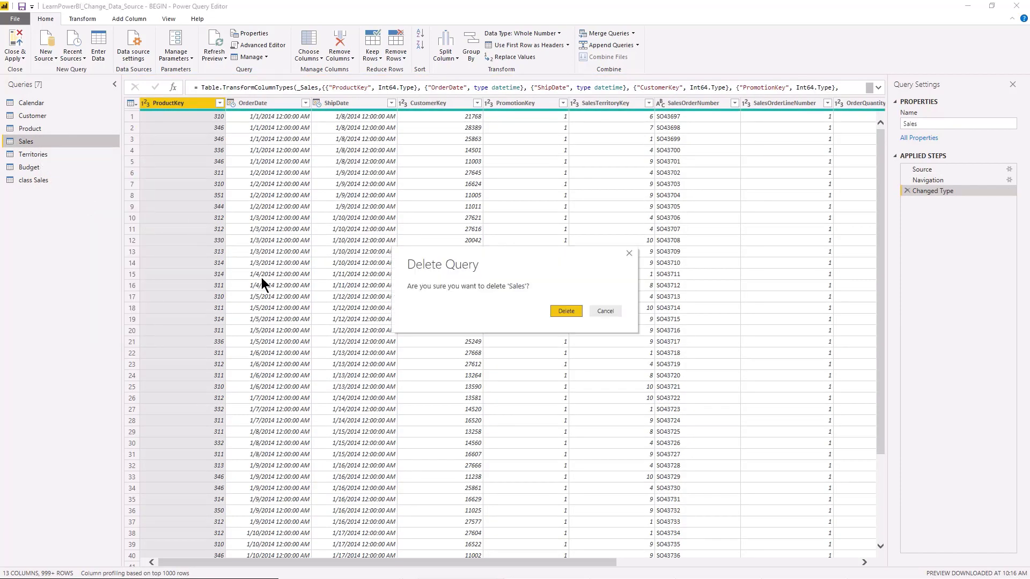
click(566, 311)
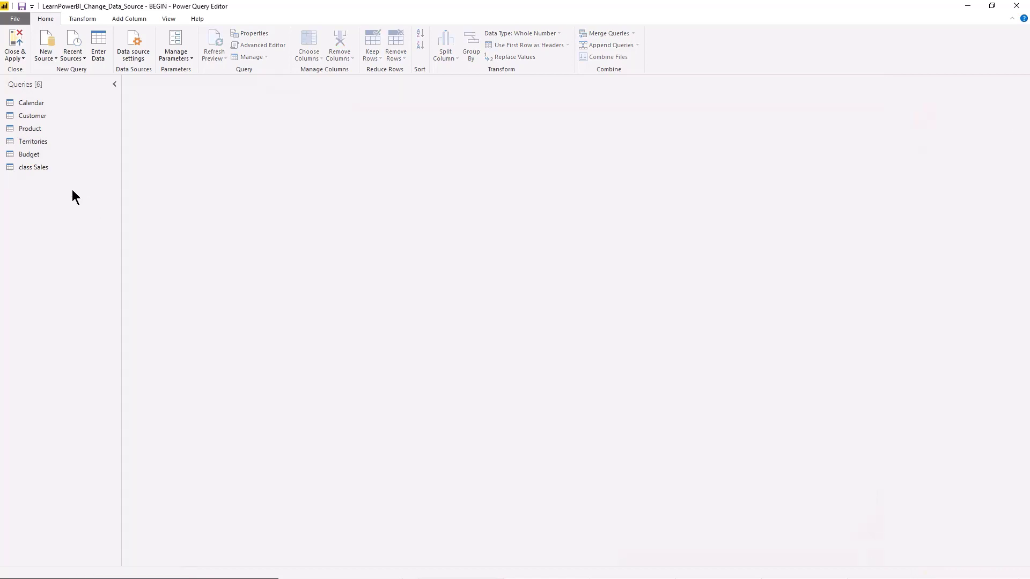
Step: Rename the class Sales query to Sales in Query Settings
click(44, 167)
click(949, 124)
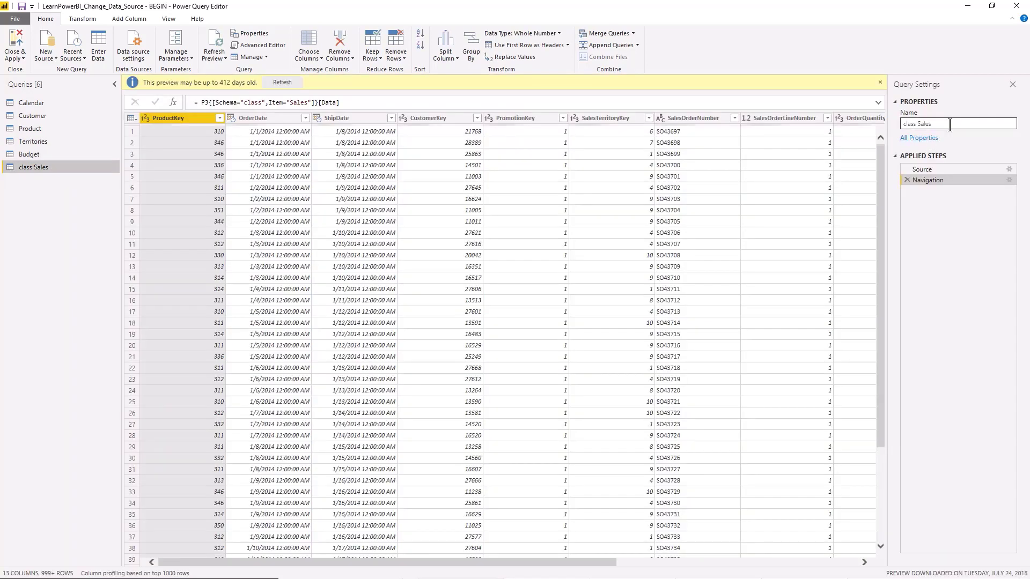
double_click(909, 124)
text(Sales)
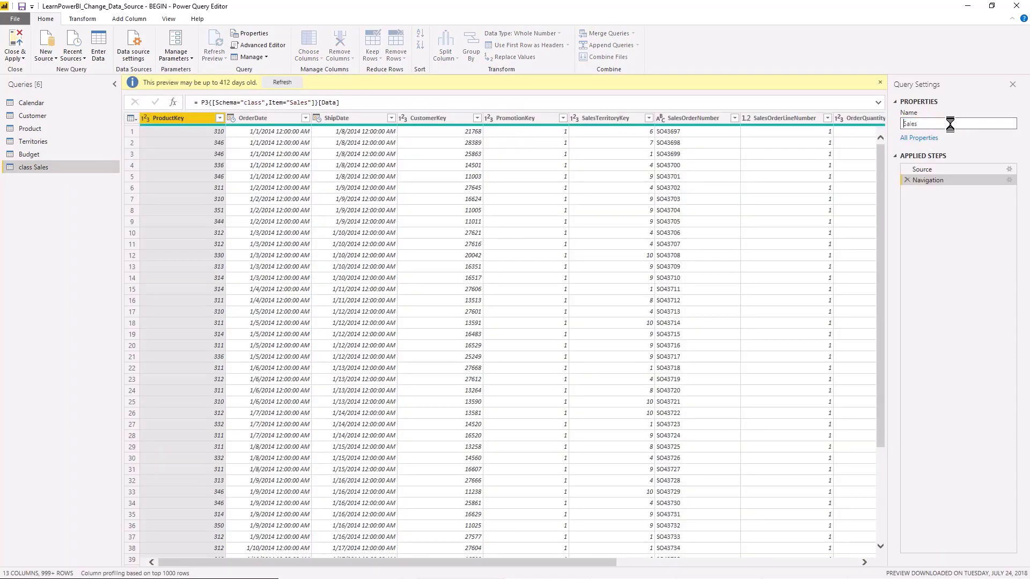
key(Return)
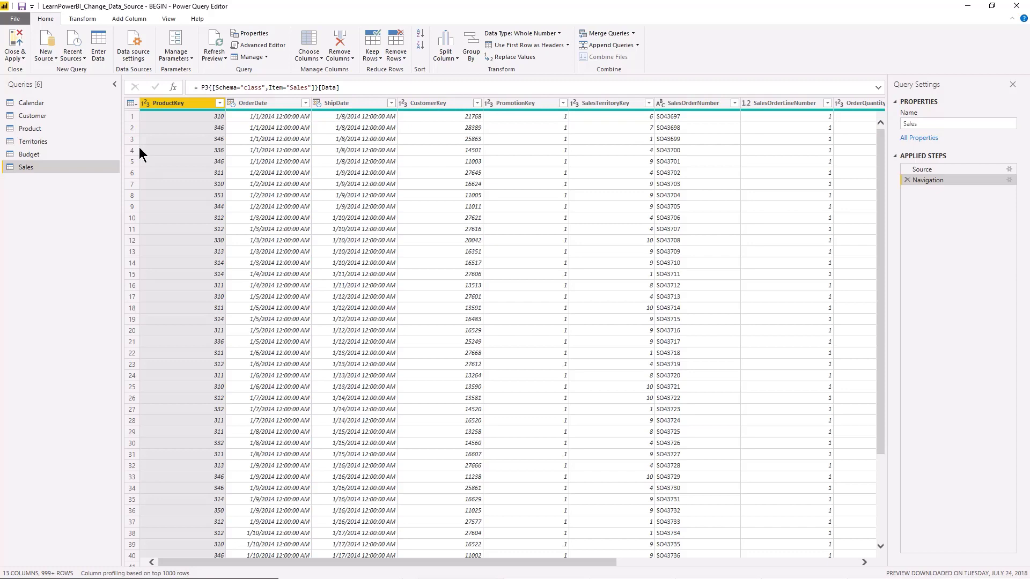
drag(318, 11, 509, 232)
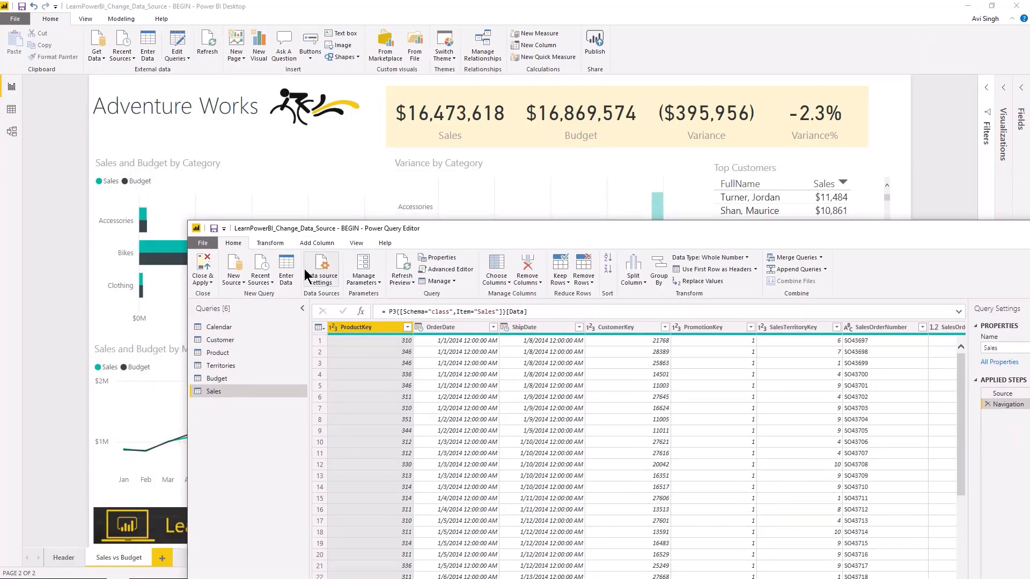
Step: Close & Apply, hit the pending-changes warning, and revert to both Sales and class Sales queries
click(201, 265)
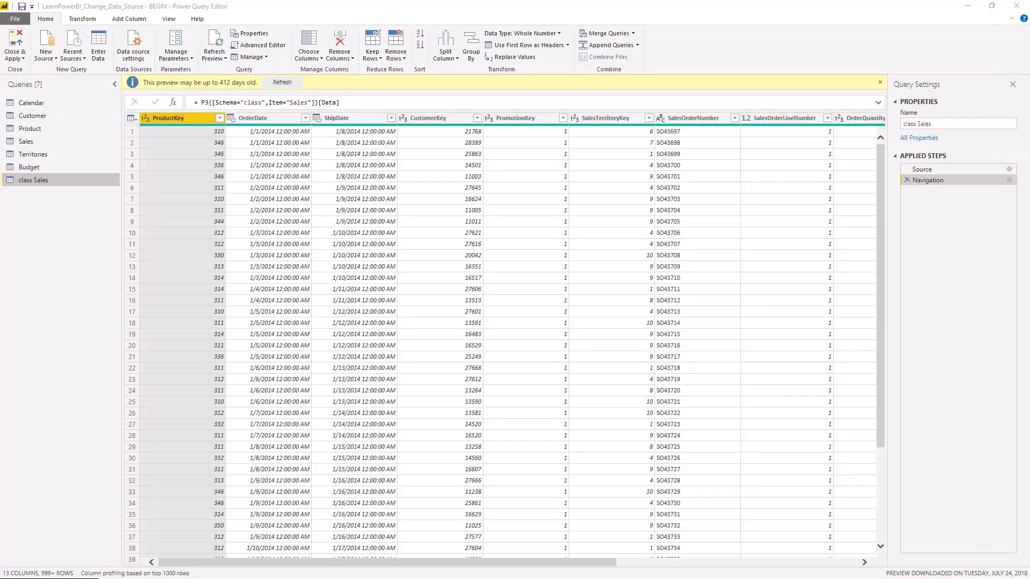
drag(288, 11, 358, 101)
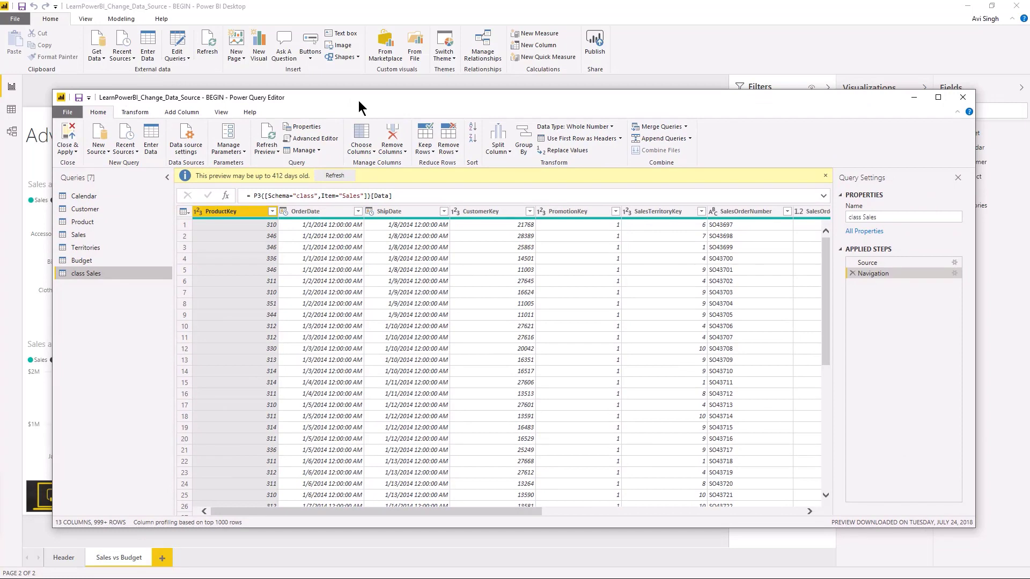
double_click(347, 99)
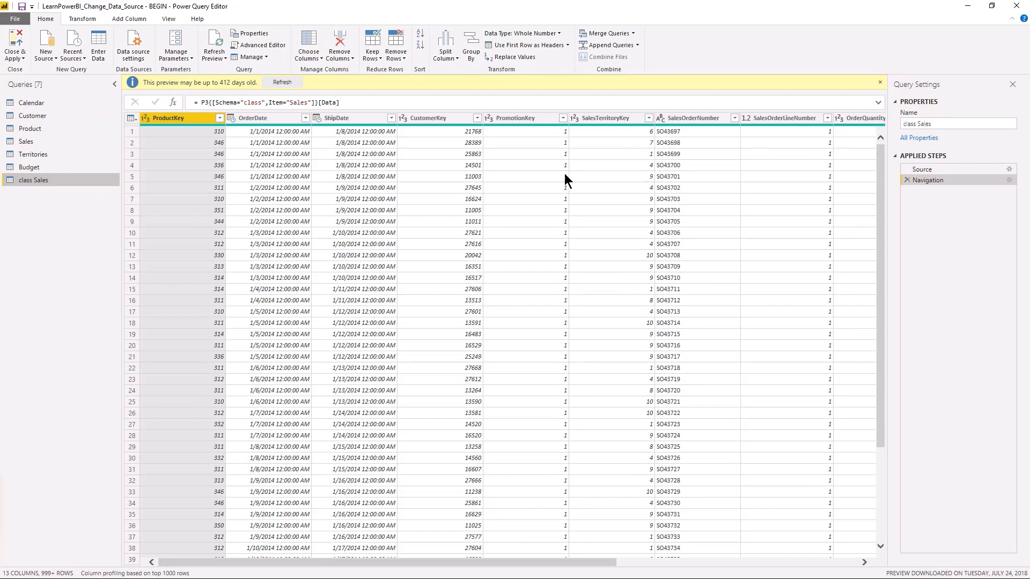
click(929, 168)
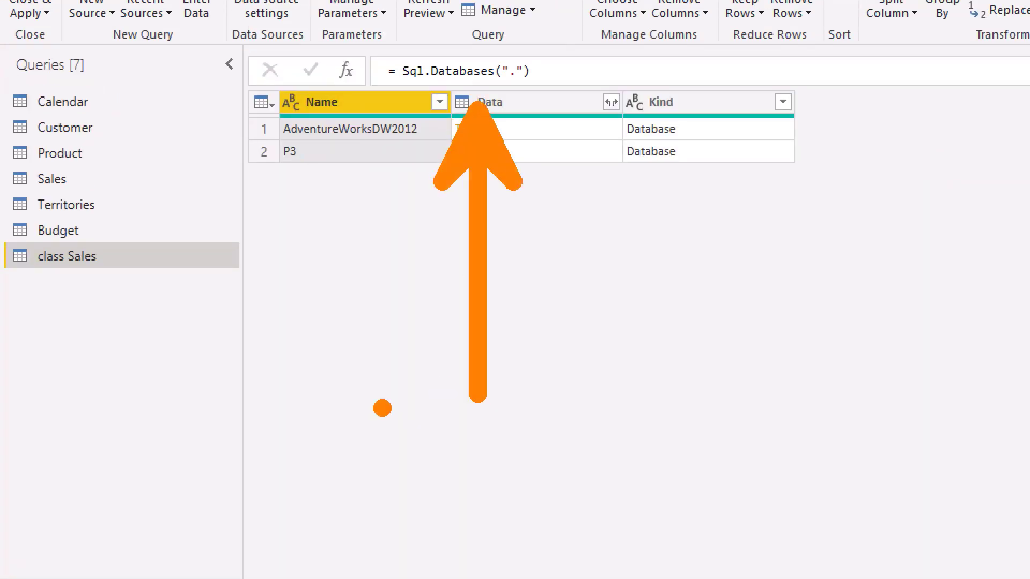
click(26, 141)
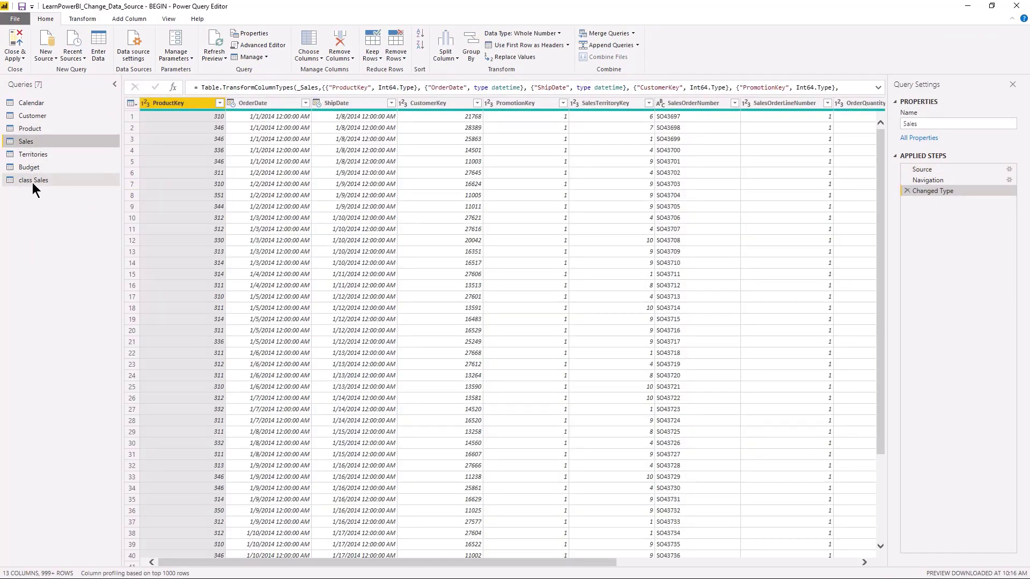
click(32, 181)
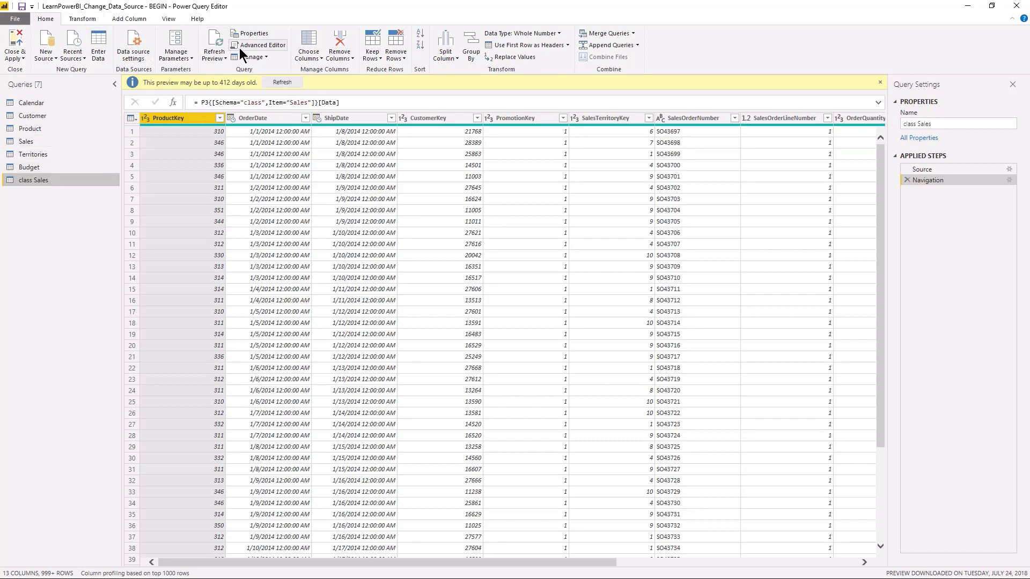
Step: Copy all of class Sales' M code from the Advanced Editor and cancel out
click(258, 45)
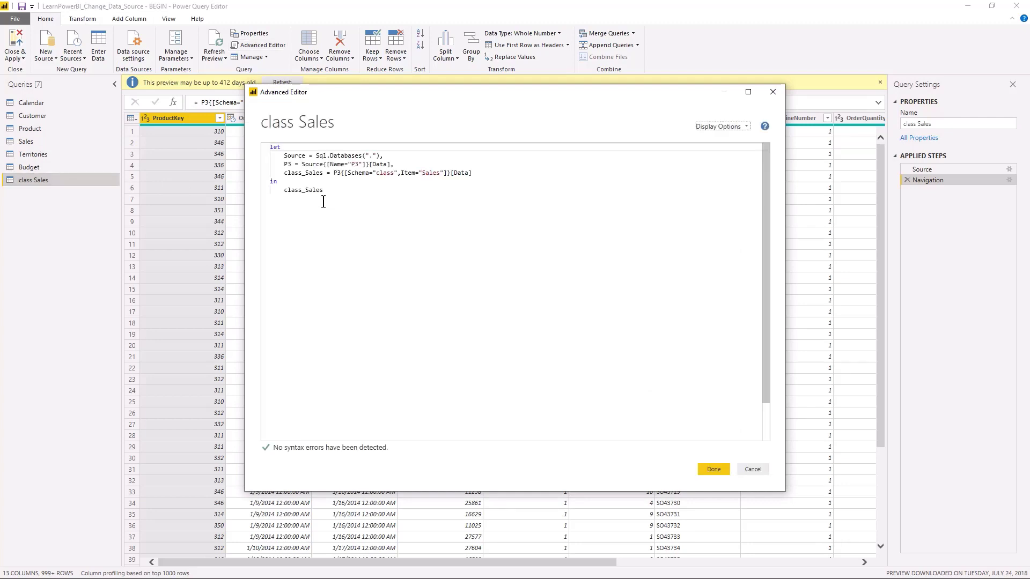
key(ctrl+a)
key(ctrl+c)
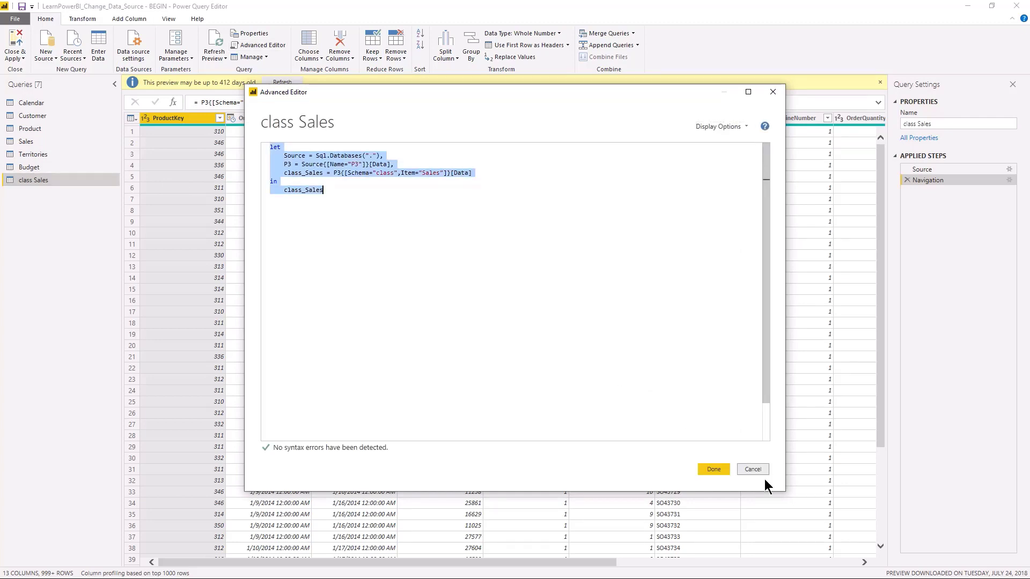
click(752, 469)
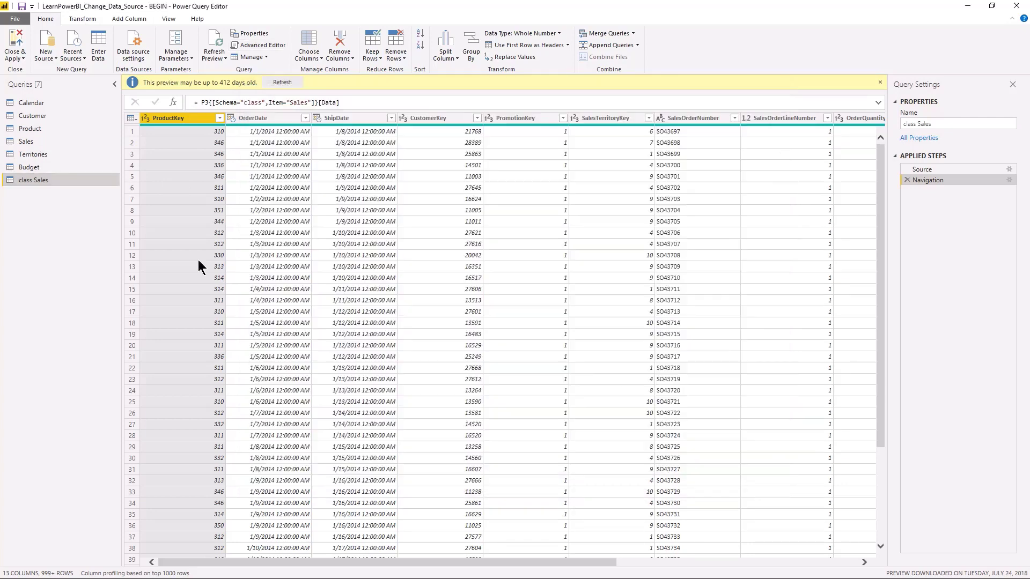
Step: Select the original Sales query, glancing at the report behind the editor
click(26, 144)
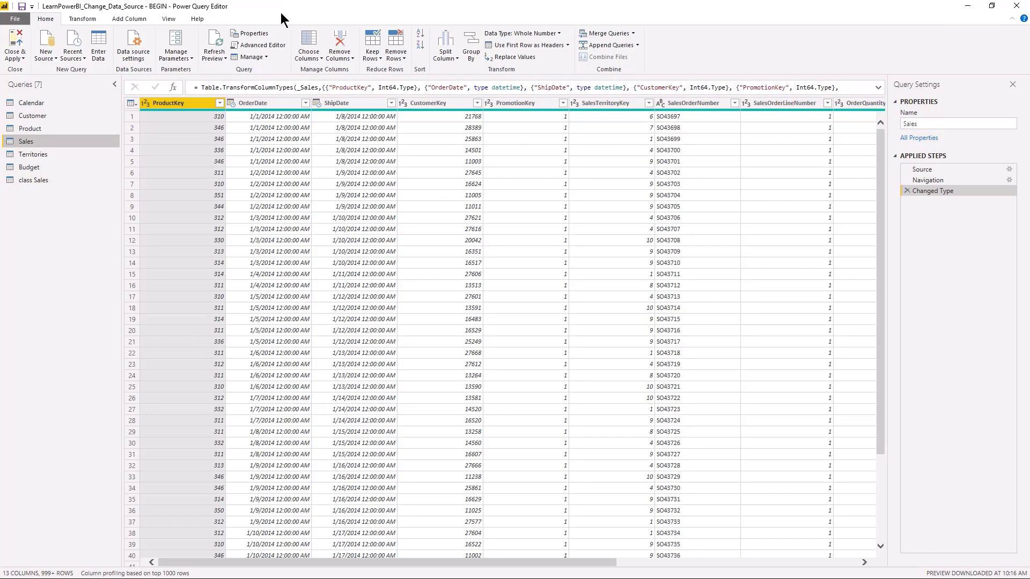
drag(281, 12, 692, 297)
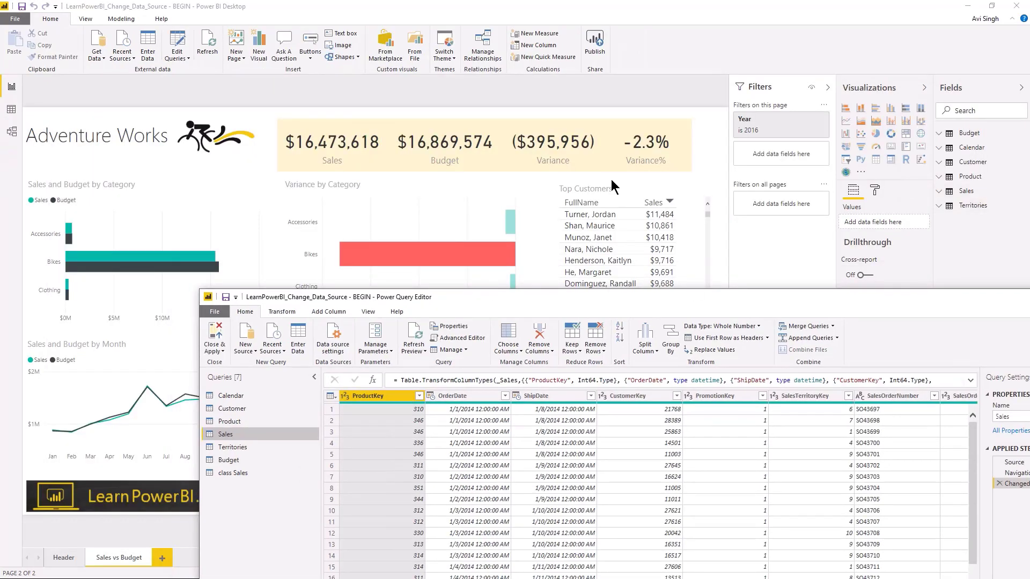
double_click(739, 296)
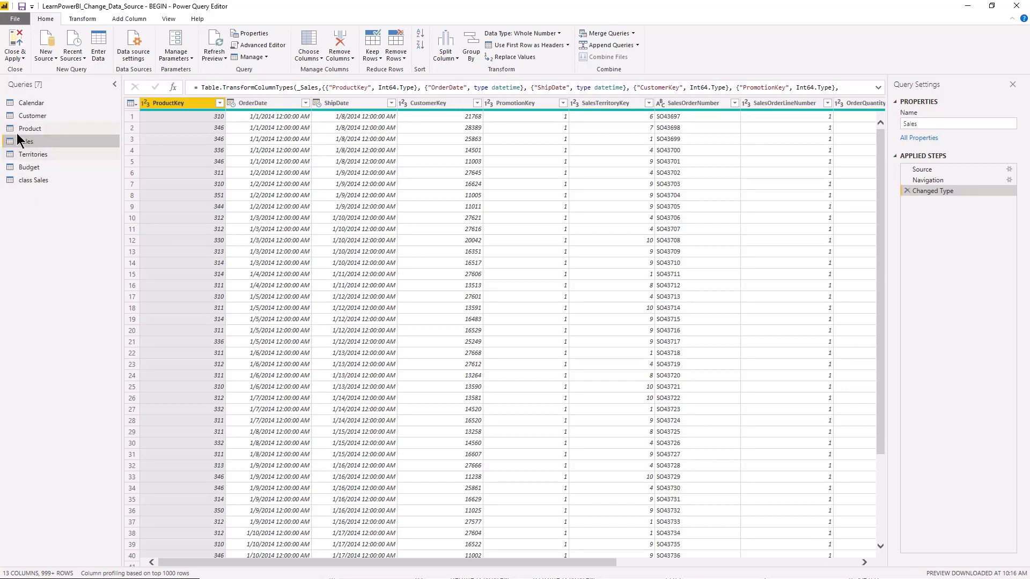
Step: Paste the Sql.Databases code over the Sales query's Excel M code and confirm with Done
click(264, 45)
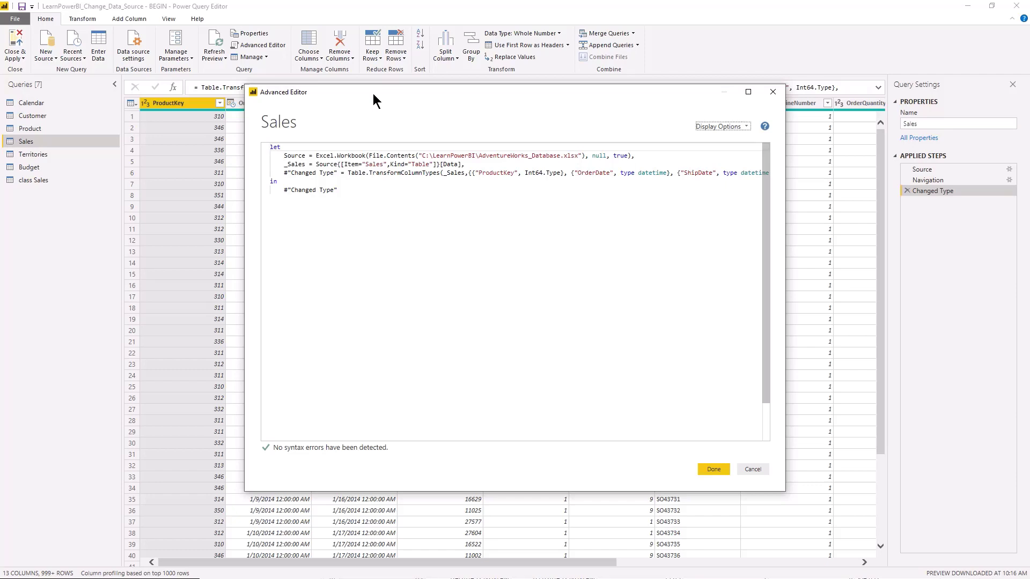
drag(373, 93, 325, 122)
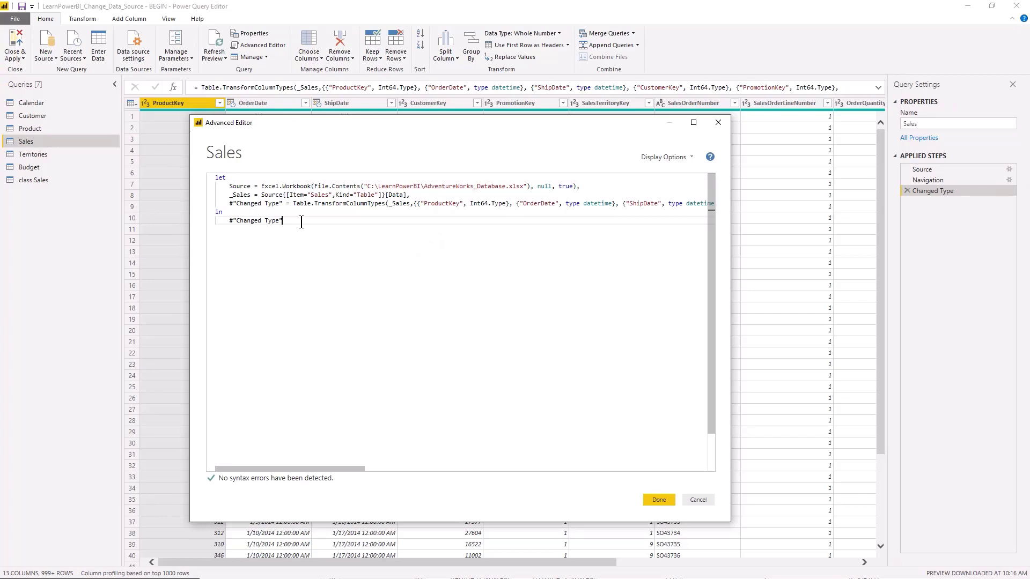
key(ctrl+a)
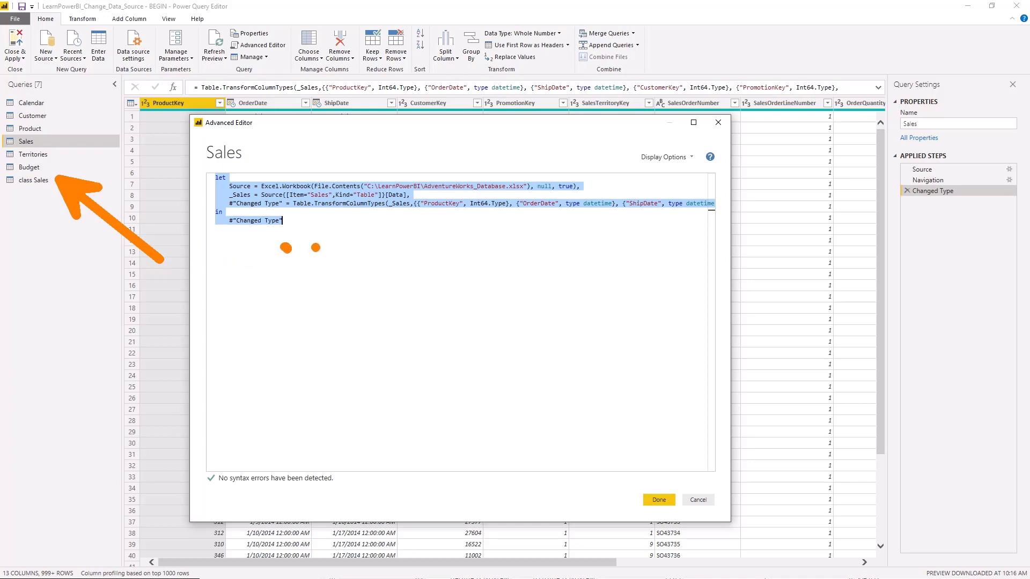
key(ctrl+v)
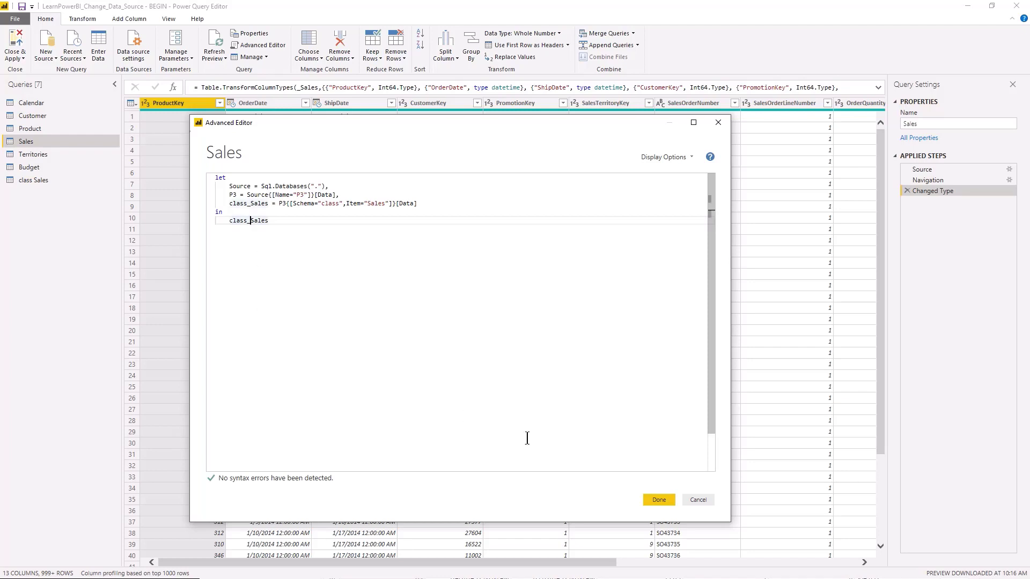
click(657, 499)
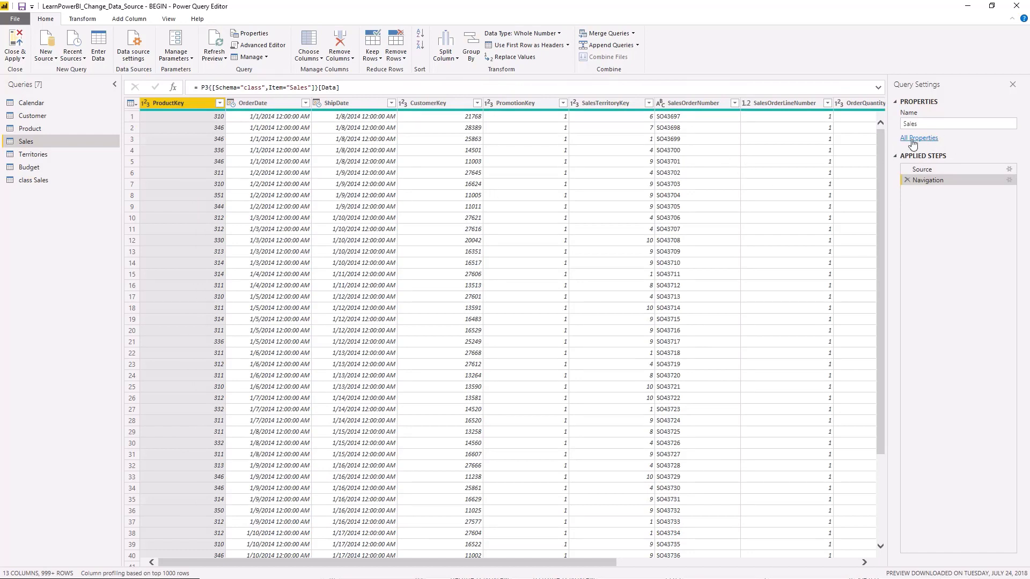
click(71, 179)
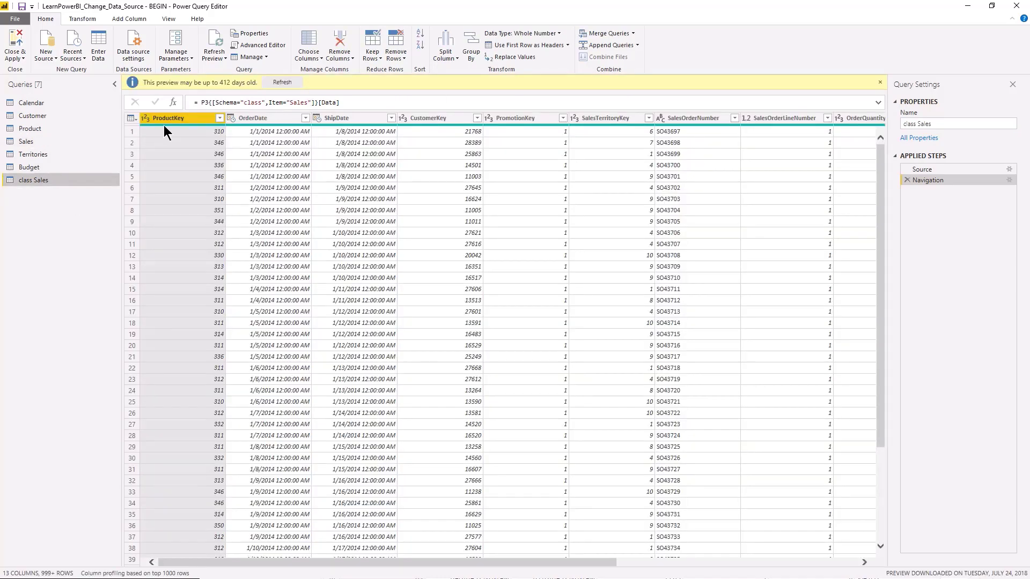
click(258, 45)
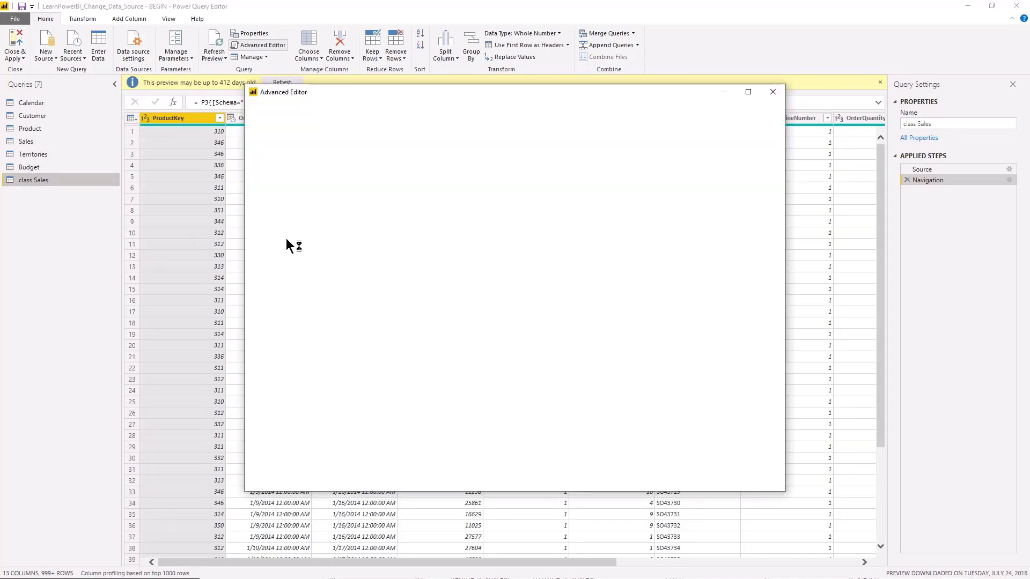
click(774, 94)
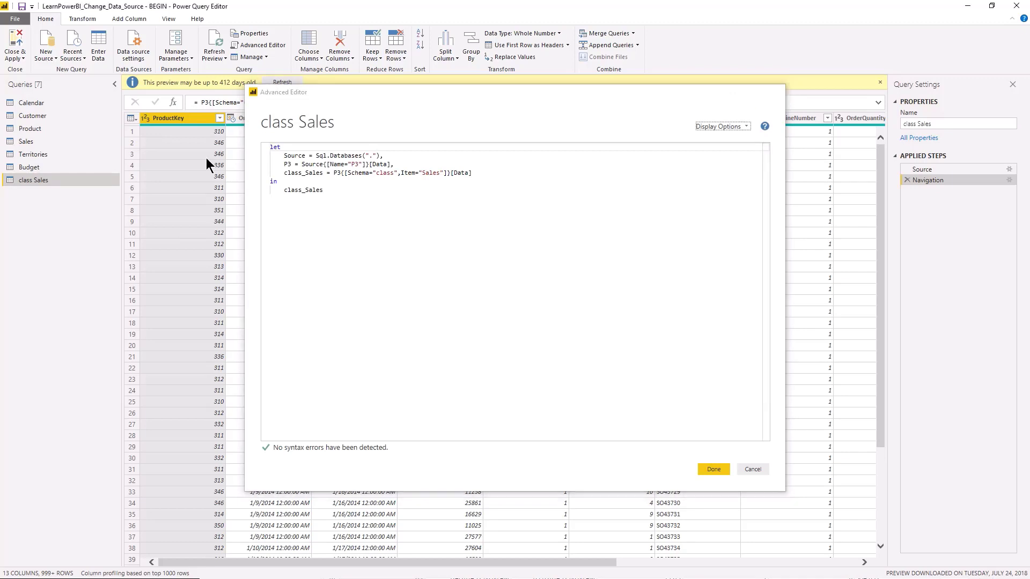
click(32, 144)
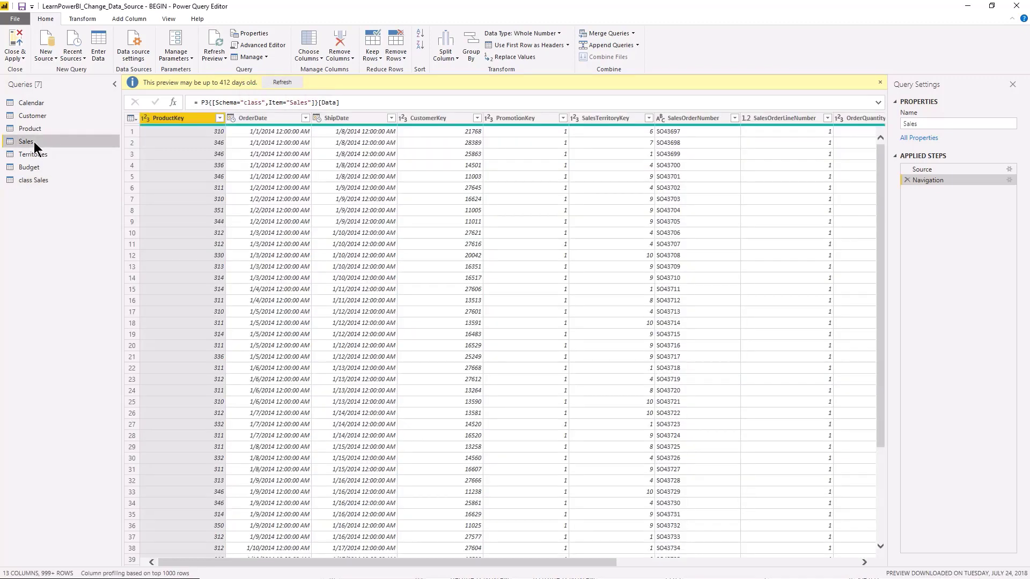
click(168, 19)
click(371, 46)
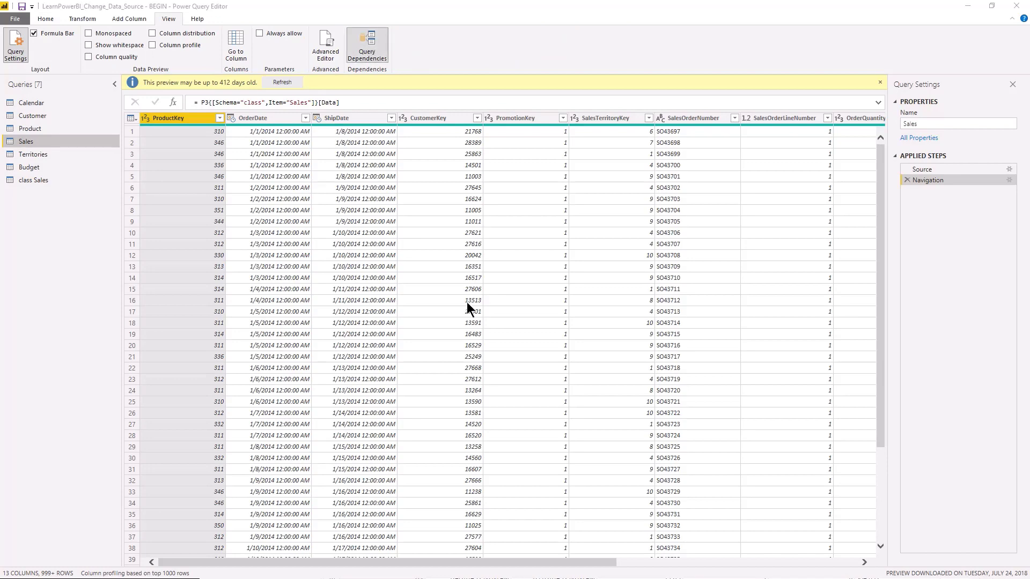
click(703, 109)
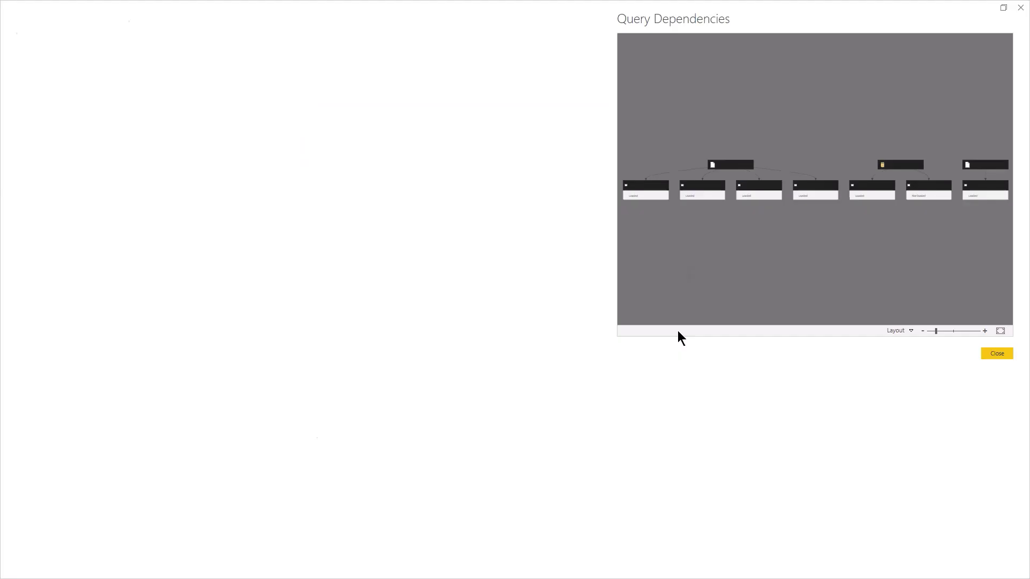
click(999, 535)
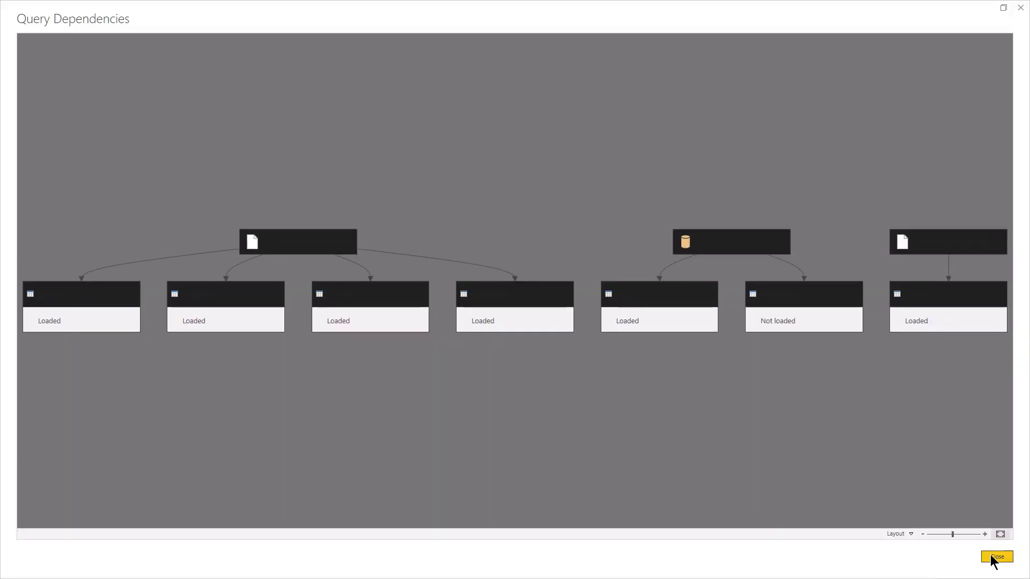
click(996, 558)
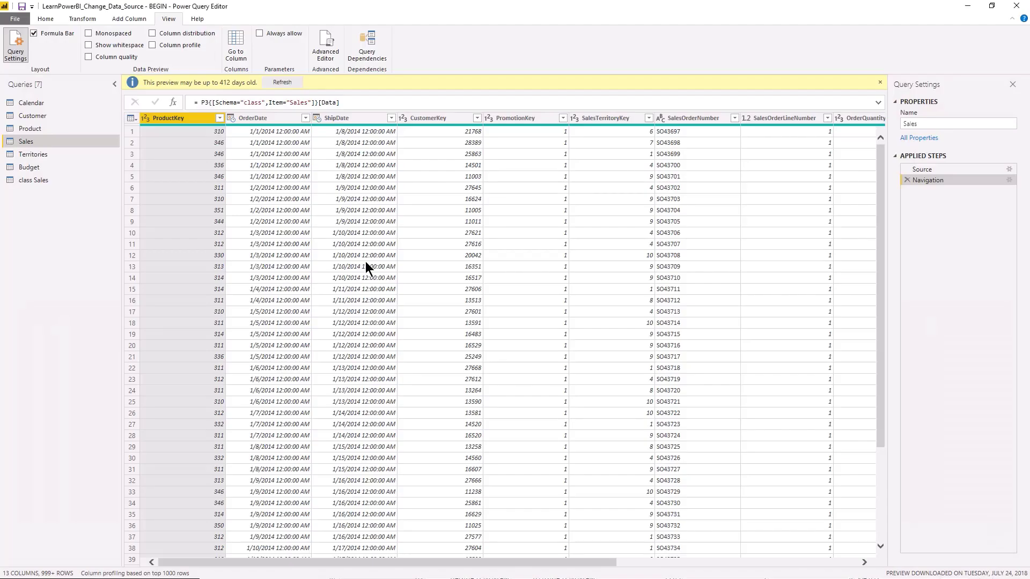
Step: Delete the leftover class Sales query and confirm, leaving six queries
click(33, 180)
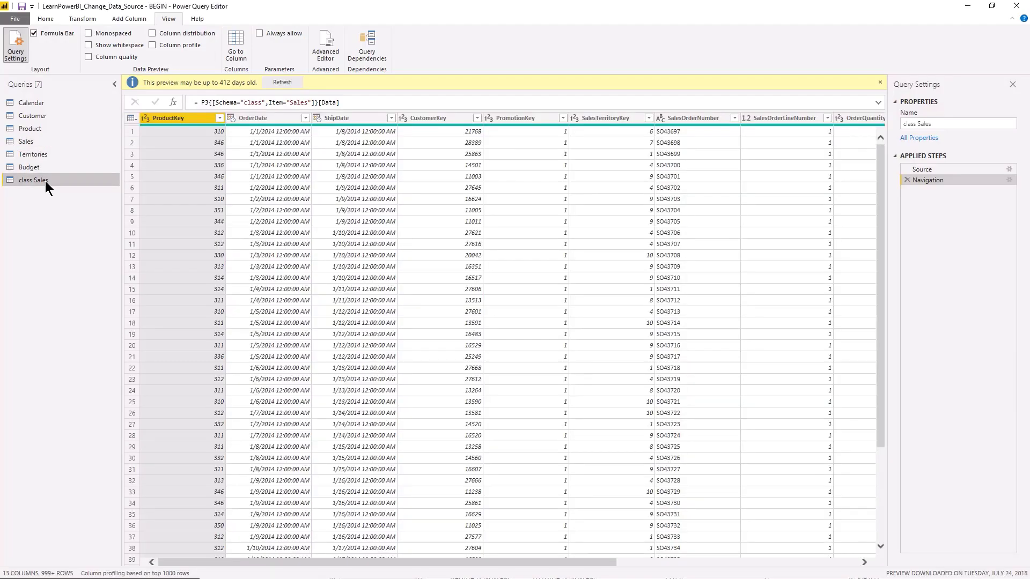
right_click(45, 181)
click(75, 218)
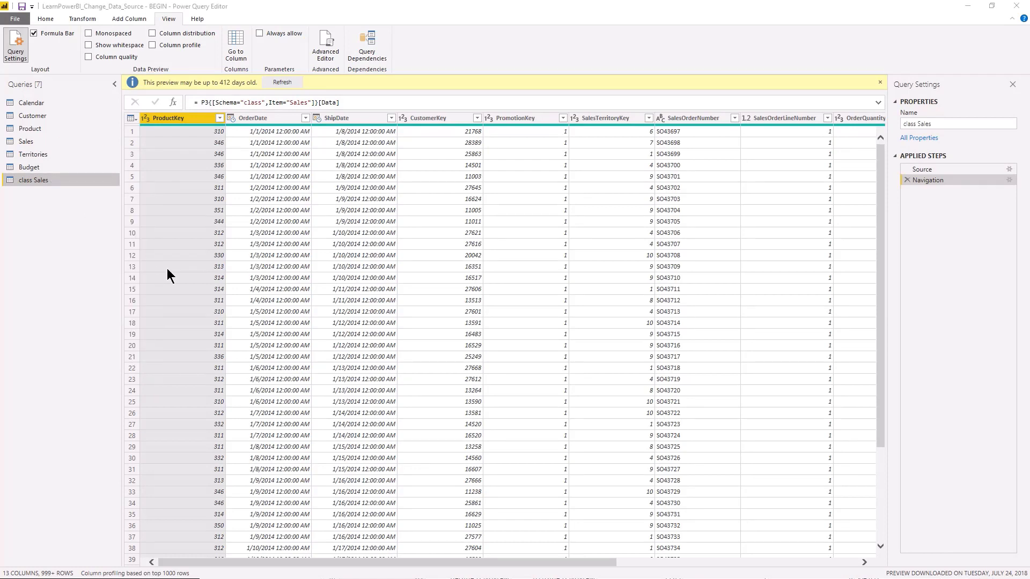
click(581, 315)
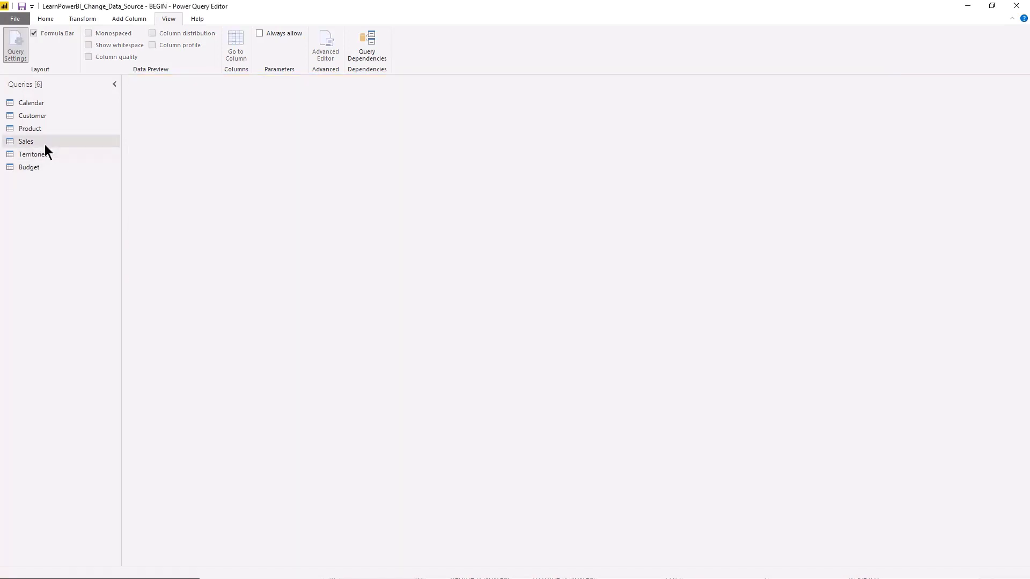
Step: Check the Sales and Territories queries, then float the editor over the report
click(44, 144)
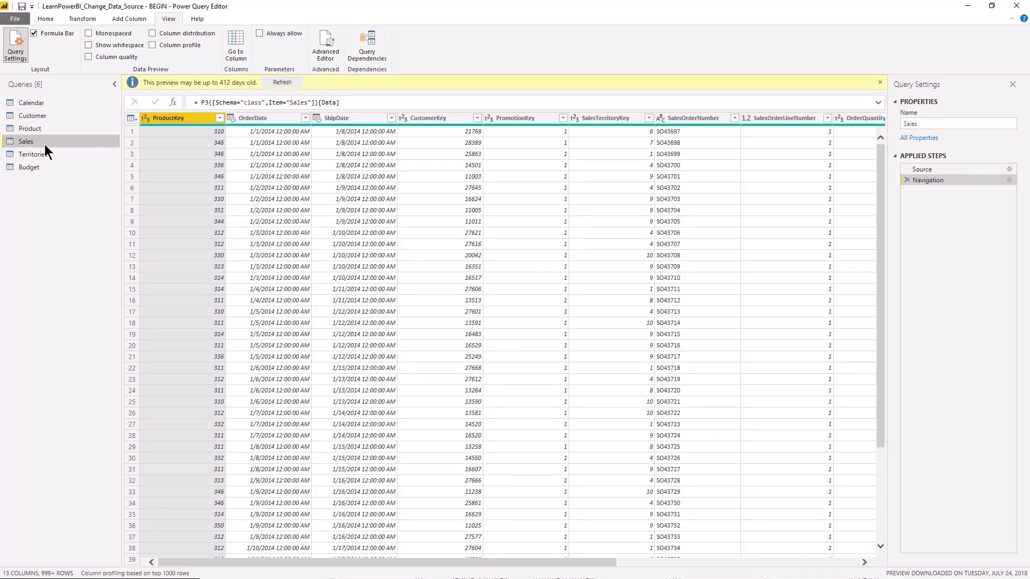
click(44, 153)
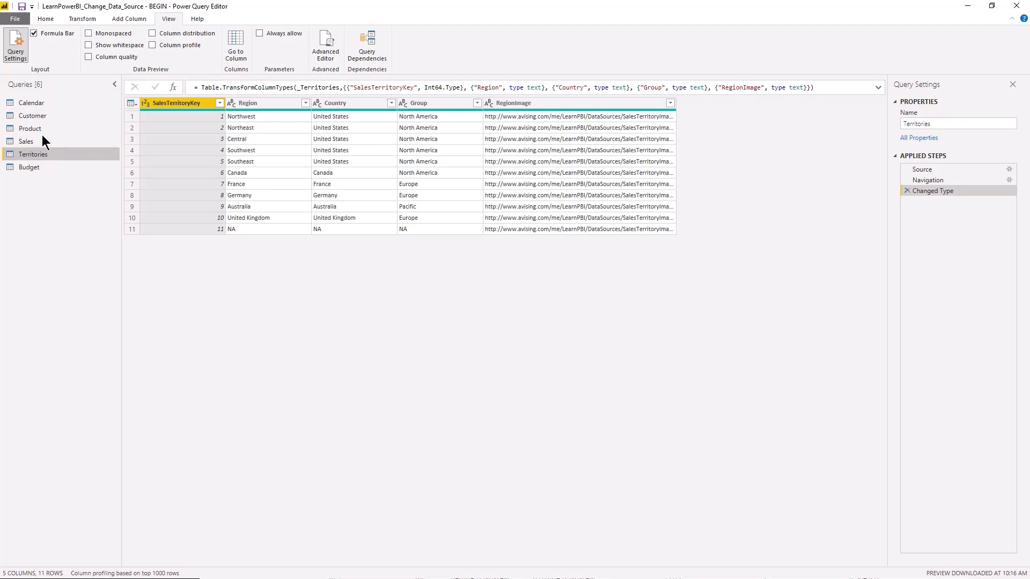
click(44, 18)
drag(322, 6, 616, 226)
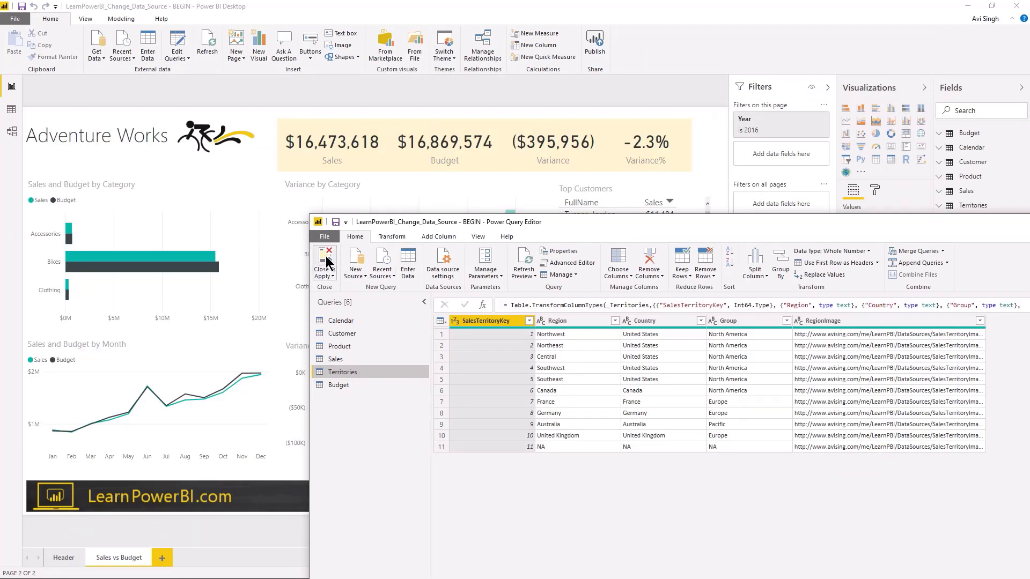
Step: Close & Apply the query changes so Sales reloads 19,184 rows into the report
click(338, 361)
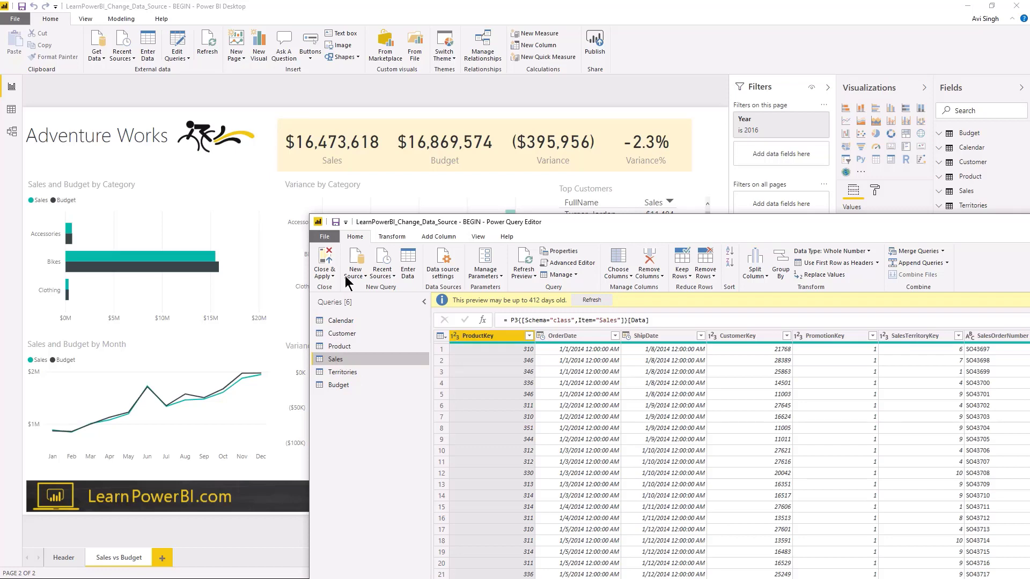
click(328, 257)
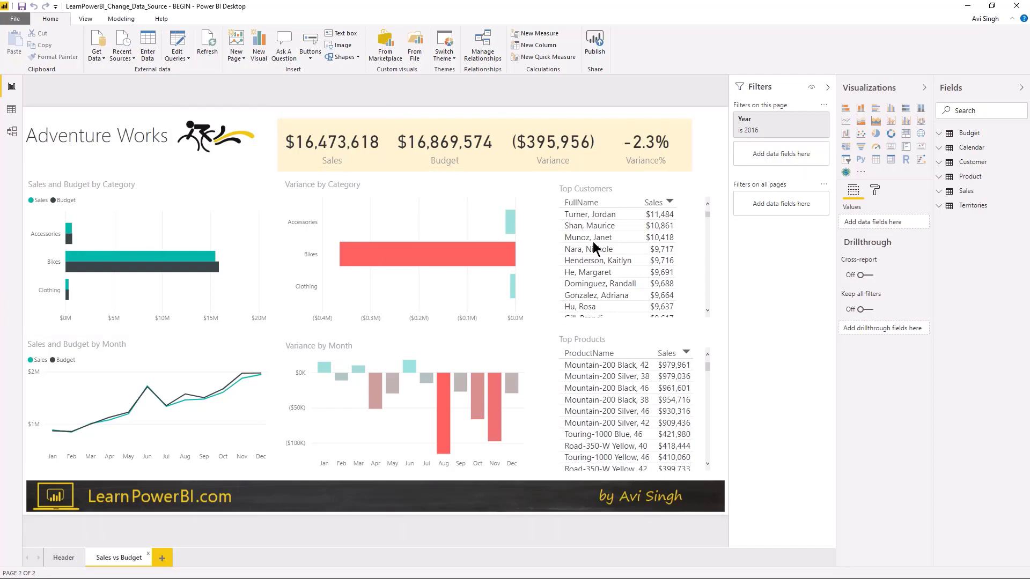
Step: Expand the Sales table in the Fields pane to list columns like OrderDate and SalesAmount
click(939, 192)
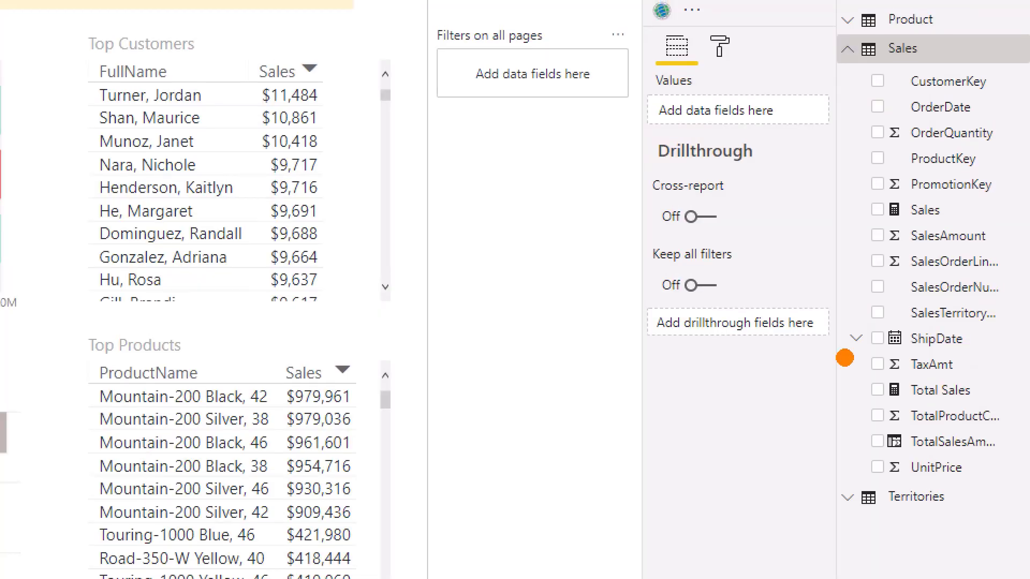